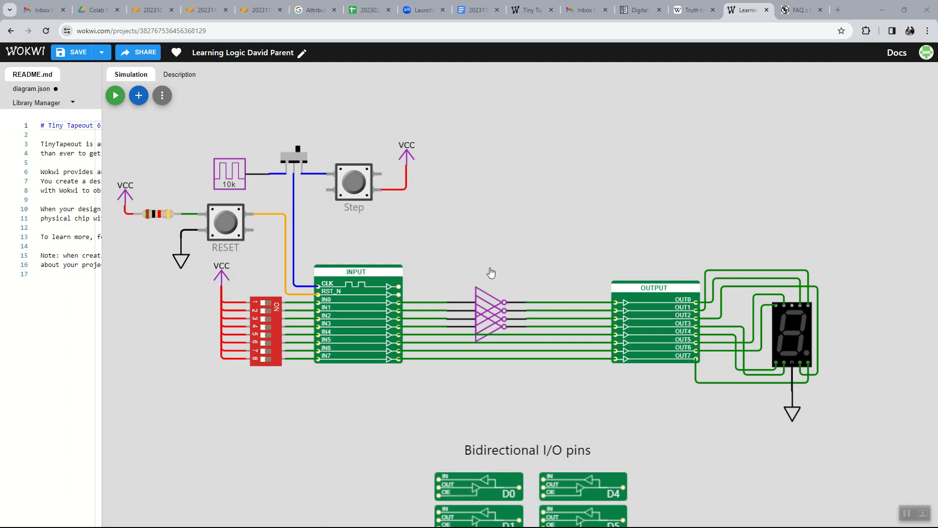
Delete the four NOT gates between the INPUT and OUTPUT blocks on the IN0 to IN3 lines
{"action": "left_click", "coordinate": [486, 292]}
{"action": "left_click", "coordinate": [488, 303]}
{"action": "key", "text": "Delete"}
{"action": "left_click_drag", "start_coordinate": [487, 302], "coordinate": [490, 323]}
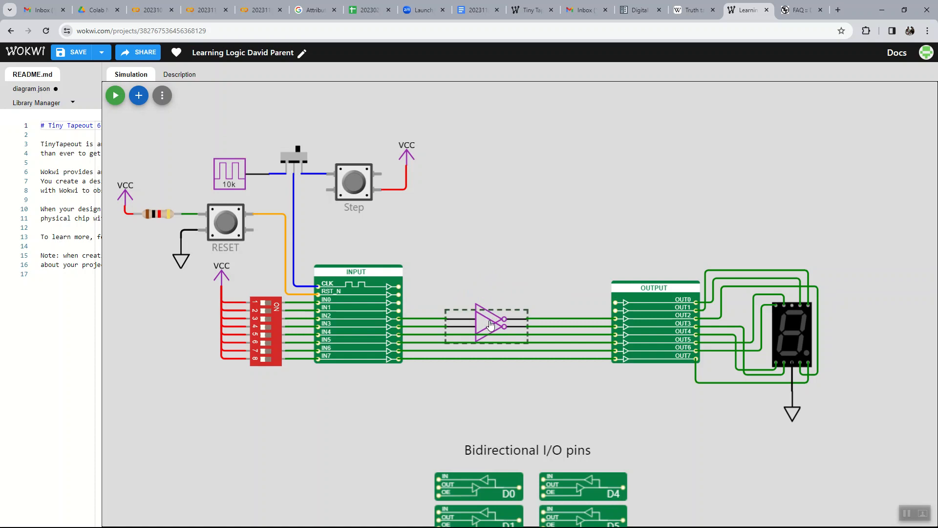
{"action": "key", "text": "Delete"}
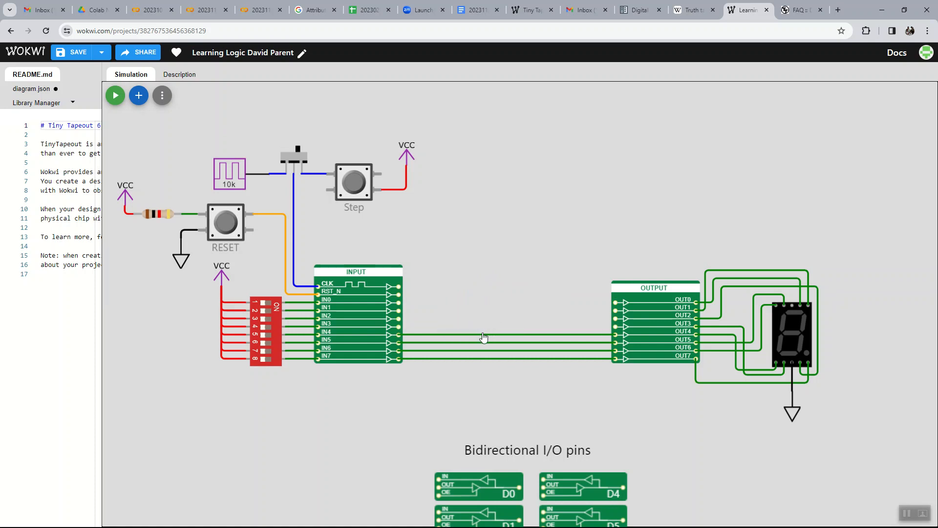
Delete the four direct wires running from IN4, IN5, IN6 and IN7 of the INPUT block to the OUTPUT block
{"action": "left_click", "coordinate": [483, 335]}
{"action": "key", "text": "Delete"}
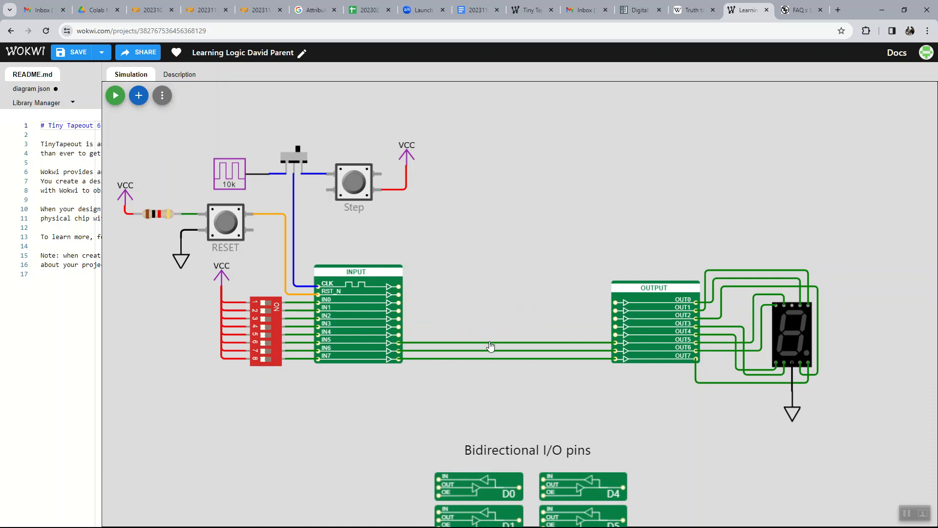
{"action": "left_click", "coordinate": [506, 342]}
{"action": "key", "text": "Delete"}
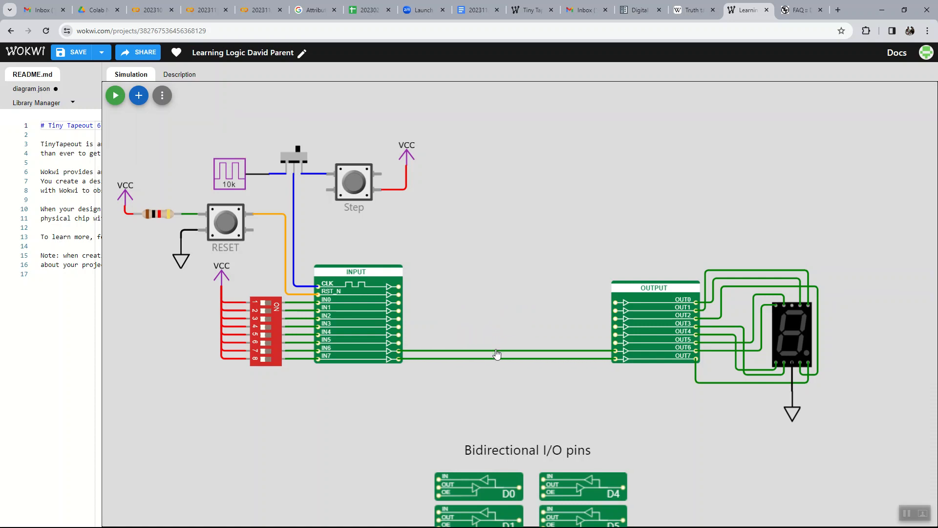
{"action": "left_click", "coordinate": [495, 351]}
{"action": "key", "text": "Delete"}
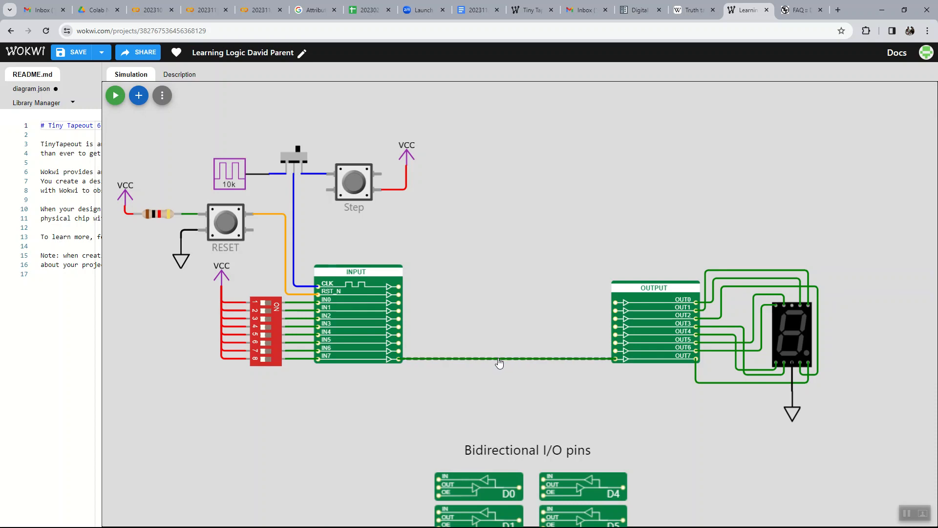
{"action": "left_click", "coordinate": [499, 359]}
{"action": "key", "text": "Delete"}
Delete the seven-segment display connected to the OUTPUT block, keeping its ground symbol
{"action": "mouse_move", "coordinate": [876, 230]}
{"action": "left_mouse_down"}
{"action": "mouse_move", "coordinate": [831, 356]}
{"action": "mouse_move", "coordinate": [842, 232]}
{"action": "mouse_move", "coordinate": [864, 219]}
{"action": "left_mouse_up"}
{"action": "left_click", "coordinate": [776, 344]}
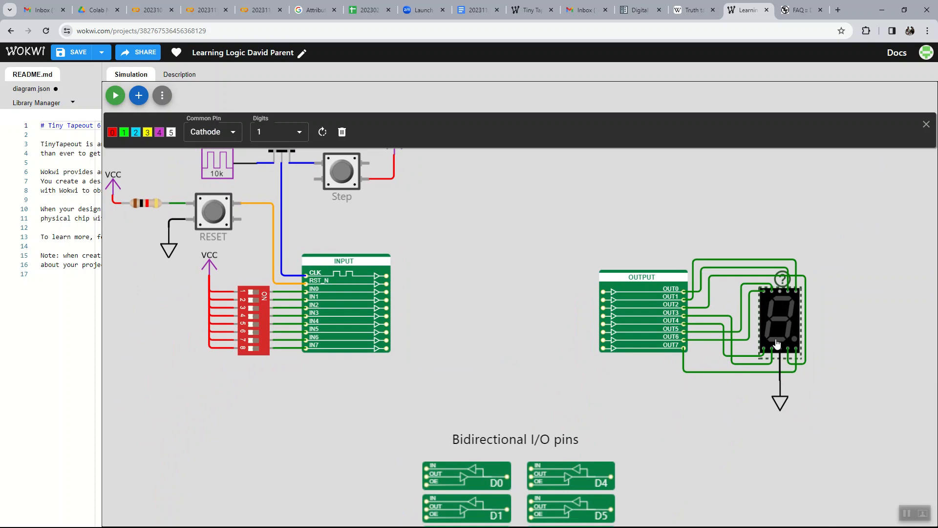
{"action": "key", "text": "Delete"}
{"action": "left_click", "coordinate": [781, 407]}
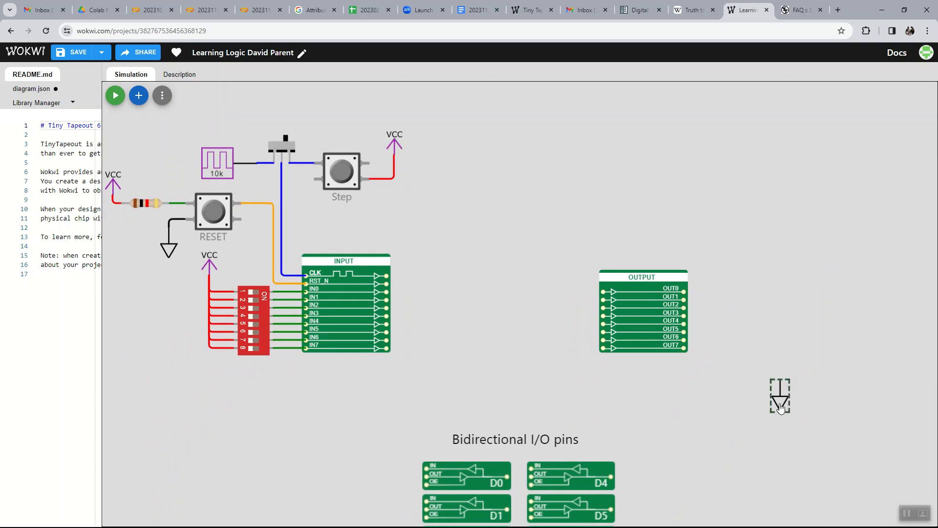
{"action": "left_click", "coordinate": [759, 385]}
Delete the red VCC wires feeding switches 3 through 8 of the DIP switch
{"action": "left_click", "coordinate": [219, 309]}
{"action": "key", "text": "Delete"}
{"action": "left_click", "coordinate": [223, 318]}
{"action": "key", "text": "Delete"}
{"action": "left_click", "coordinate": [223, 324]}
{"action": "key", "text": "Delete"}
{"action": "left_click", "coordinate": [224, 337]}
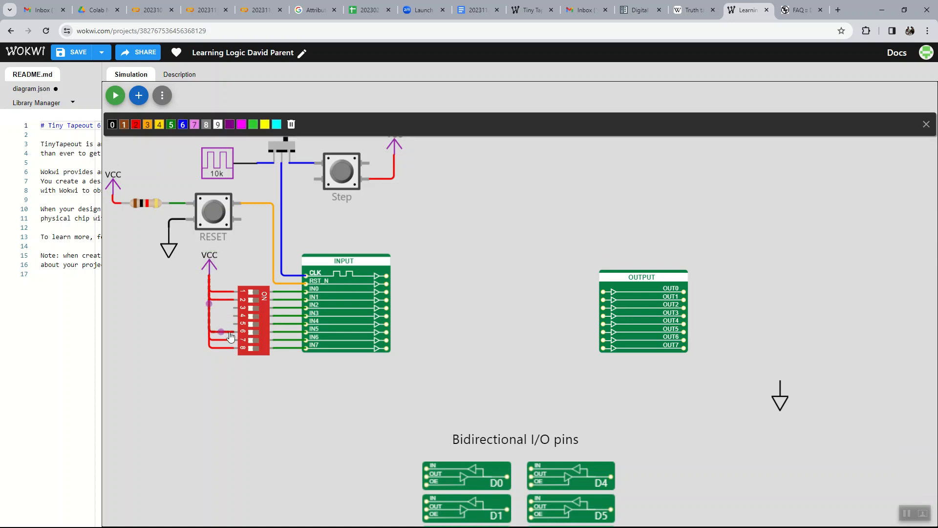
{"action": "key", "text": "Delete"}
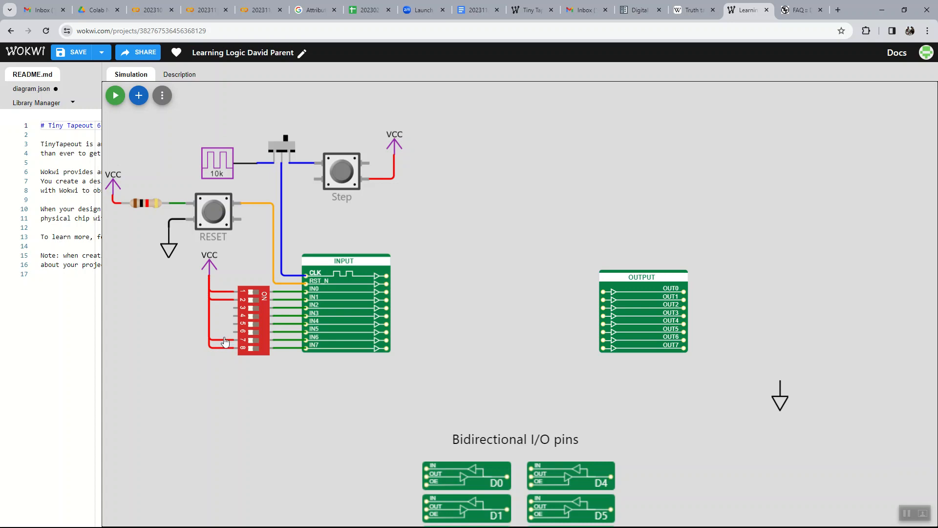
{"action": "left_click", "coordinate": [226, 346]}
{"action": "key", "text": "Delete"}
{"action": "left_click", "coordinate": [224, 348]}
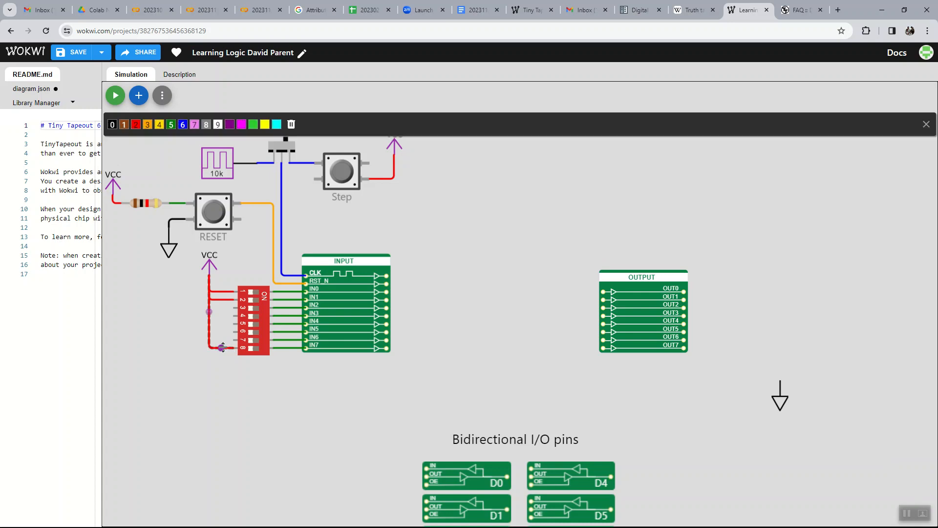
{"action": "key", "text": "Delete"}
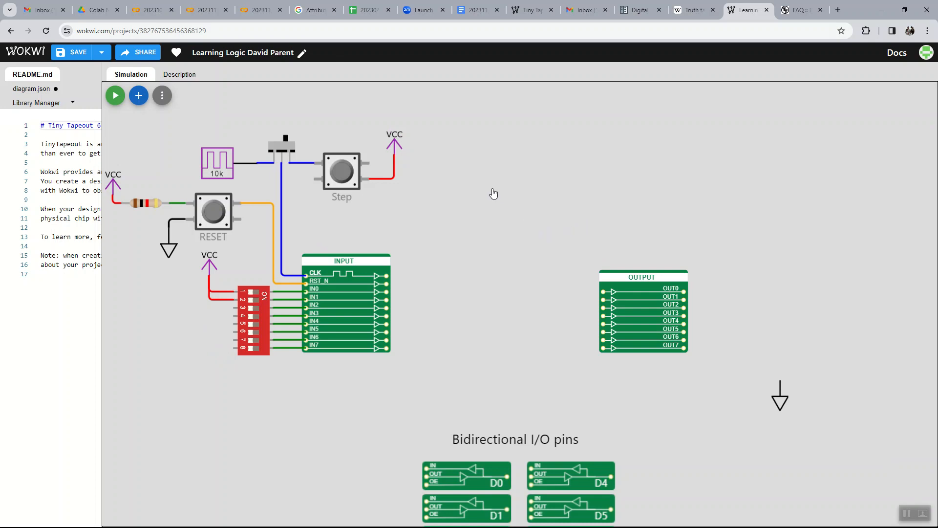
Add a NOT gate and place it above the gap between the INPUT and OUTPUT blocks
{"action": "key", "text": "plus"}
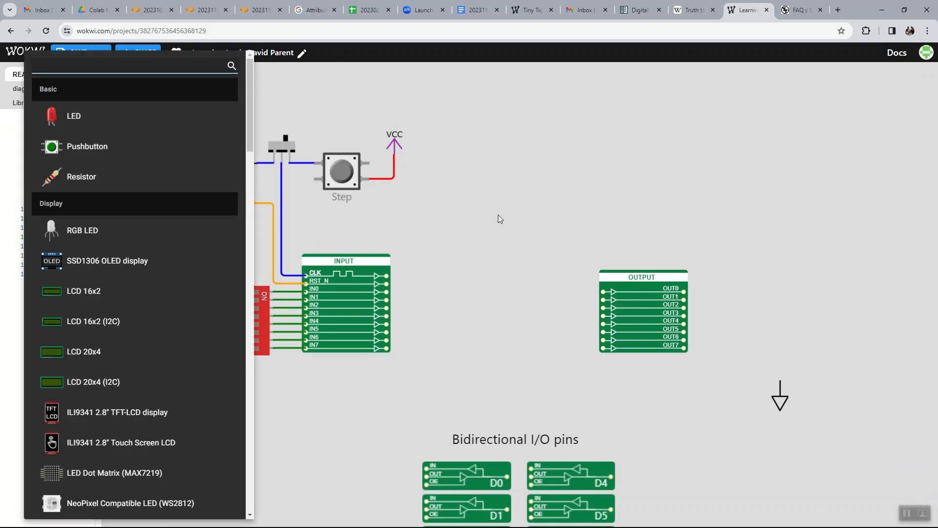
{"action": "left_click", "coordinate": [498, 218]}
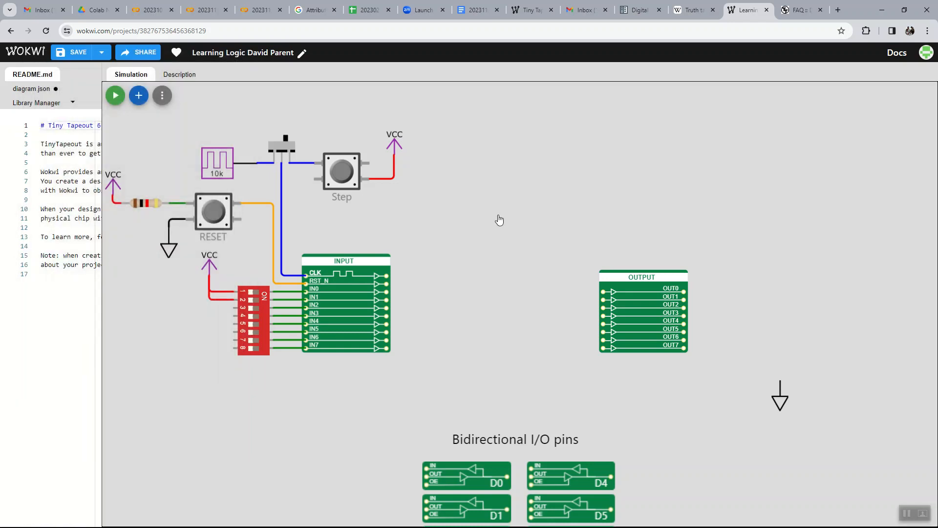
{"action": "left_click", "coordinate": [137, 97]}
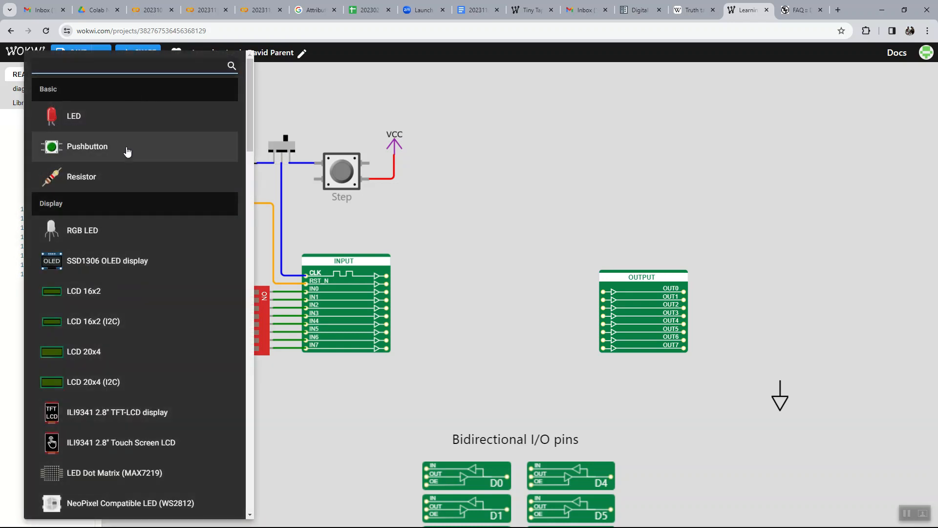
{"action": "scroll", "coordinate": [130, 310], "scroll_direction": "down", "scroll_amount": 15}
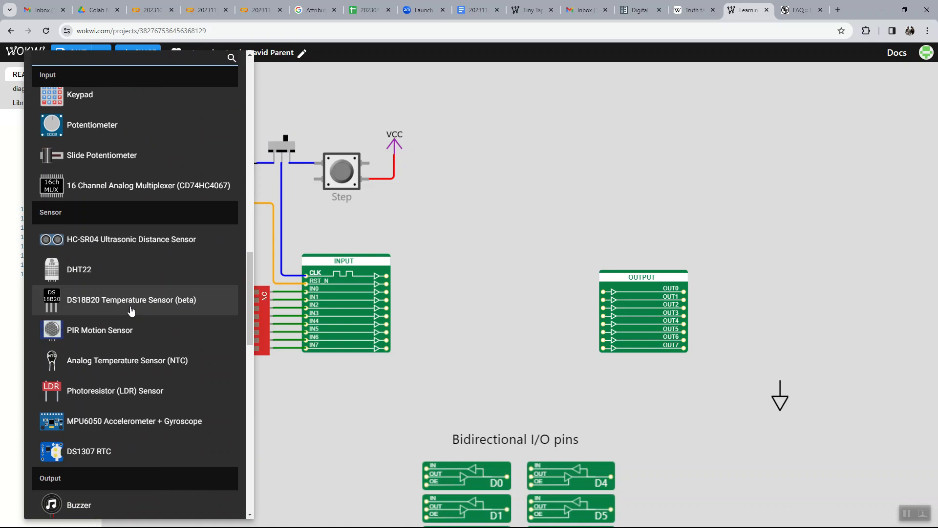
{"action": "scroll", "coordinate": [131, 309], "scroll_direction": "down", "scroll_amount": 15}
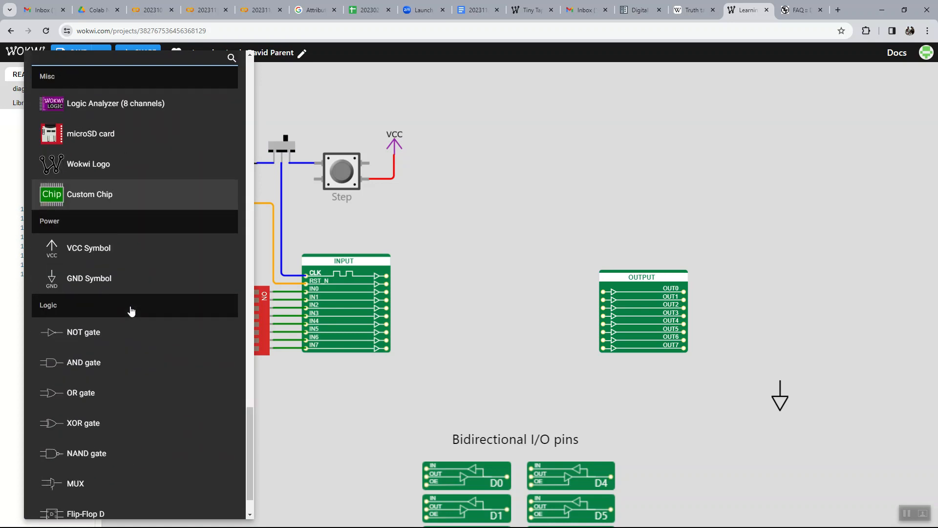
{"action": "left_click", "coordinate": [118, 331]}
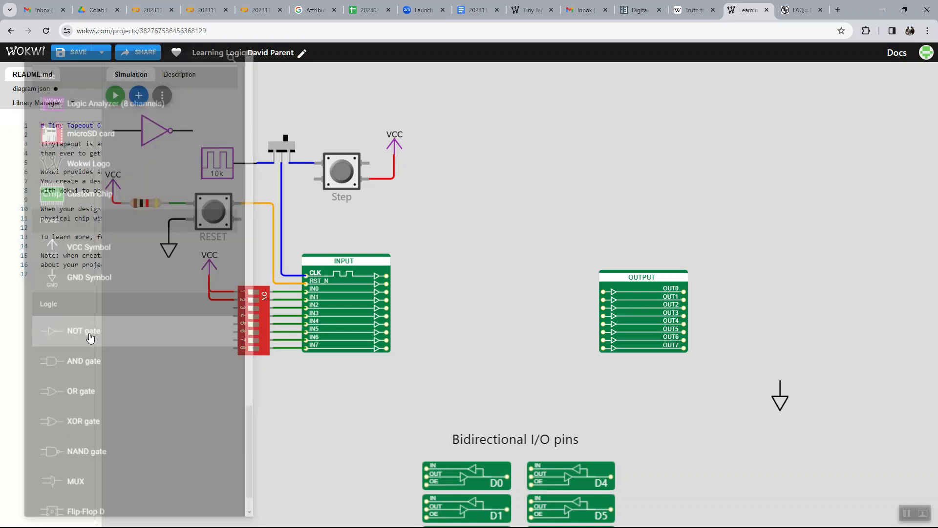
{"action": "left_click_drag", "start_coordinate": [152, 133], "coordinate": [489, 227]}
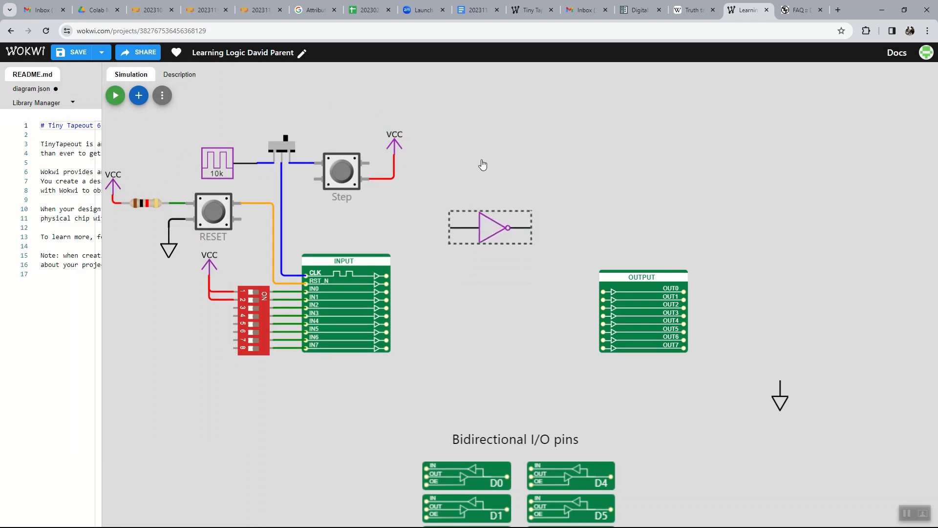
{"action": "left_click", "coordinate": [362, 225]}
{"action": "left_click", "coordinate": [314, 293]}
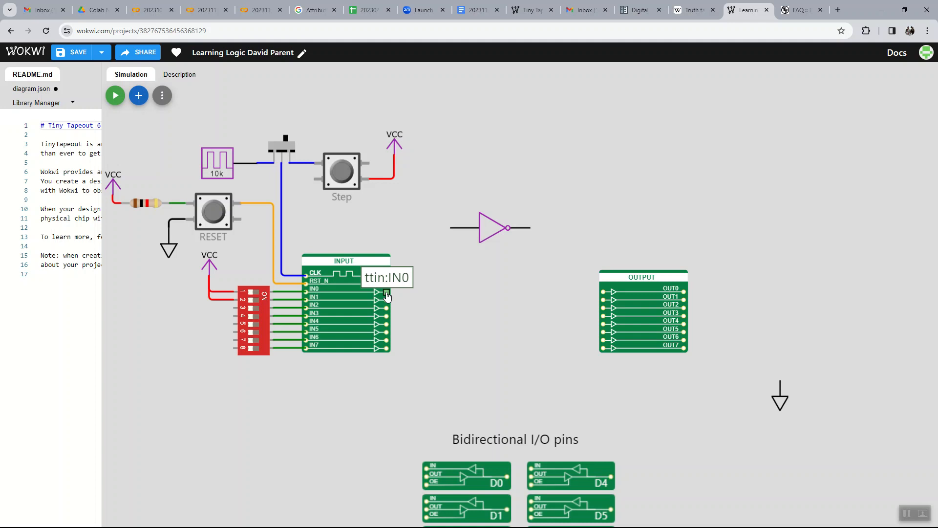
Try wiring the INPUT block's IN0 pin to the NOT gate's input, and delete that wire
{"action": "left_click", "coordinate": [386, 294]}
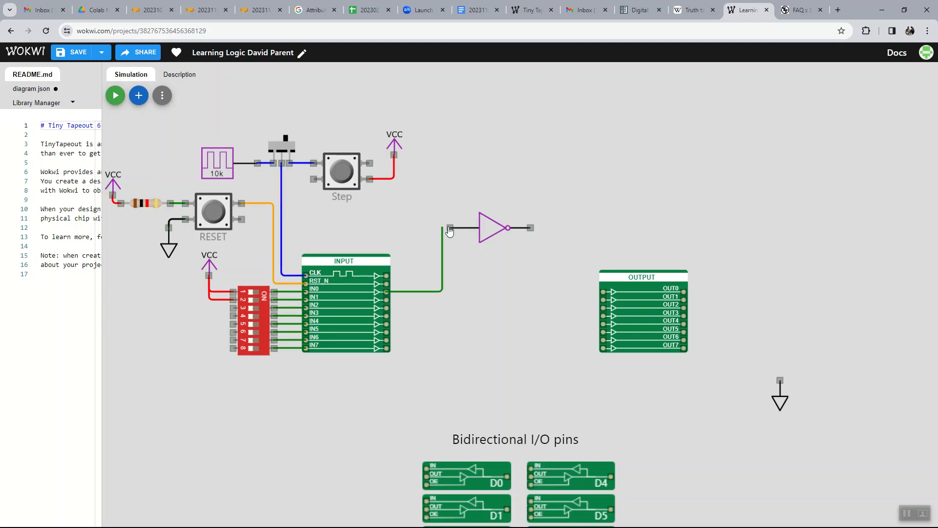
{"action": "left_click", "coordinate": [449, 227]}
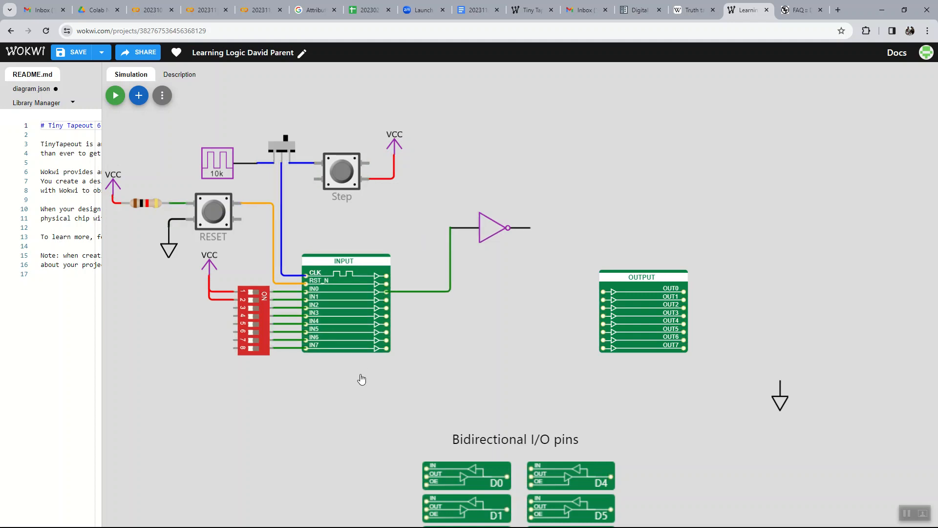
{"action": "left_click", "coordinate": [449, 294]}
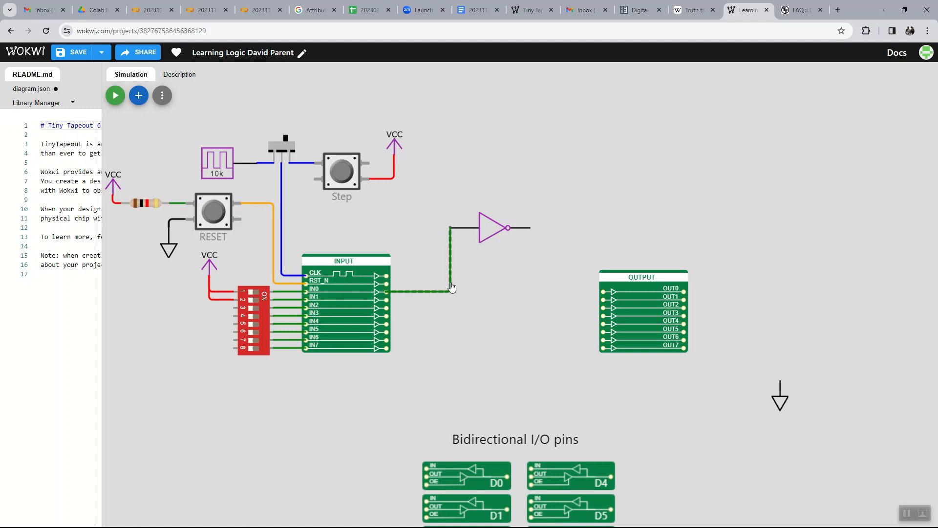
{"action": "left_click", "coordinate": [450, 292]}
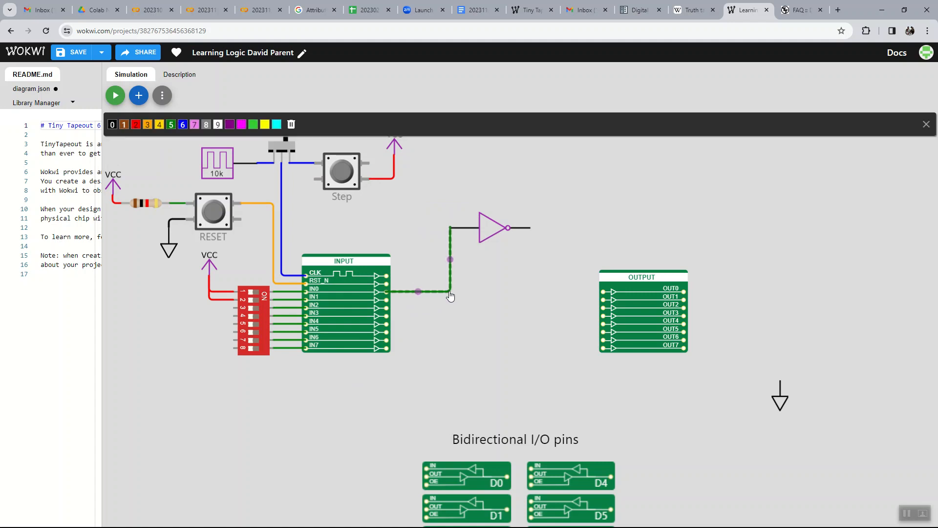
{"action": "key", "text": "Delete"}
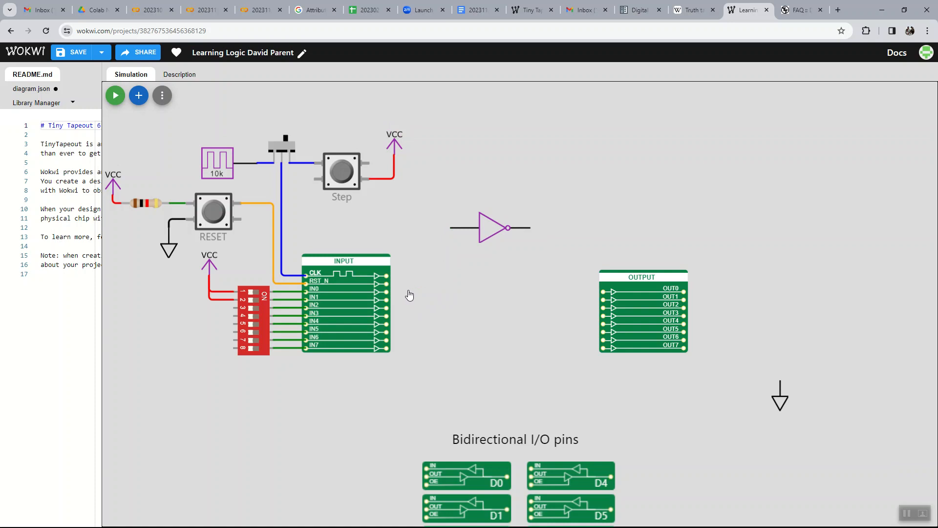
Wire IN0 of the INPUT block to the NOT gate's input and the gate's output to OUT0 of the OUTPUT block
{"action": "left_click", "coordinate": [386, 293]}
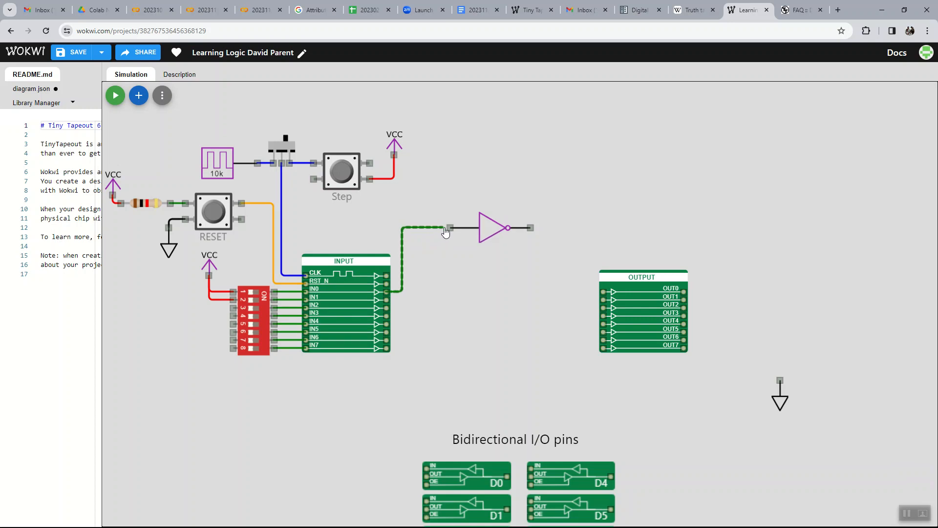
{"action": "left_click", "coordinate": [449, 229]}
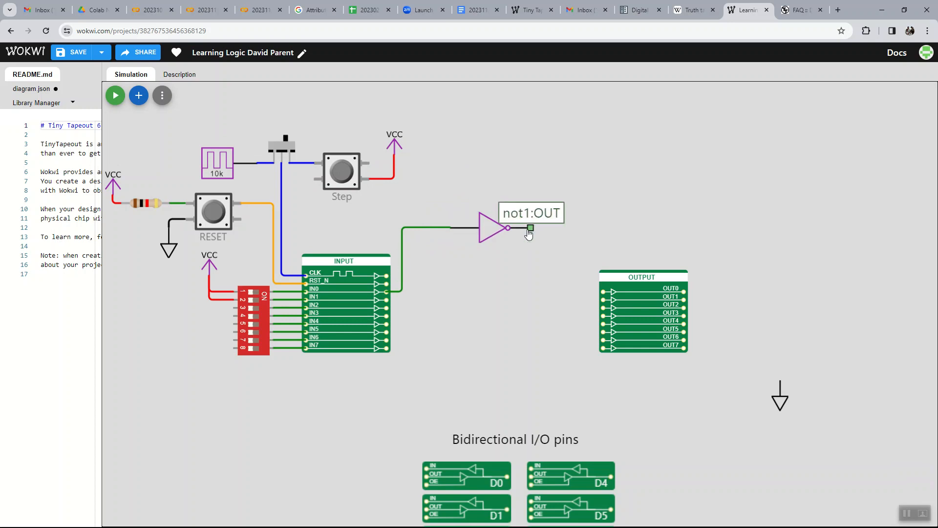
{"action": "left_click", "coordinate": [531, 228]}
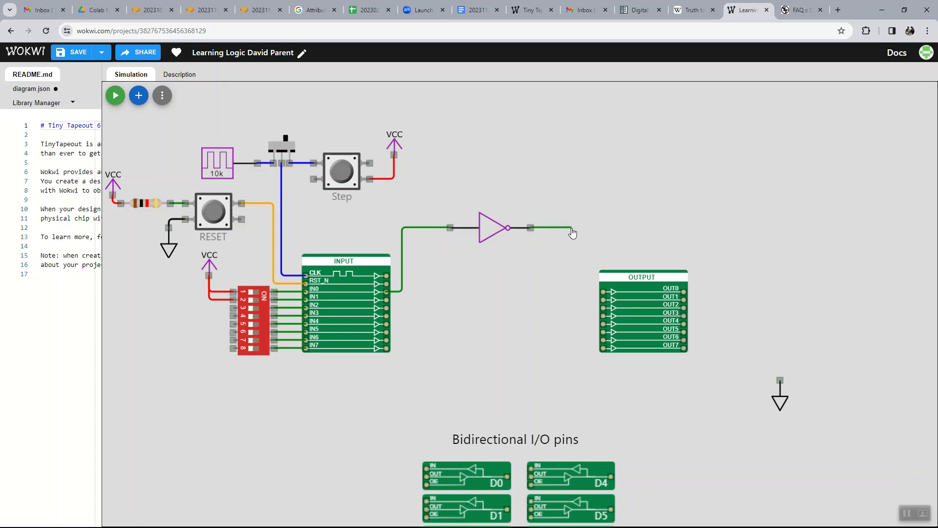
{"action": "left_click", "coordinate": [595, 293]}
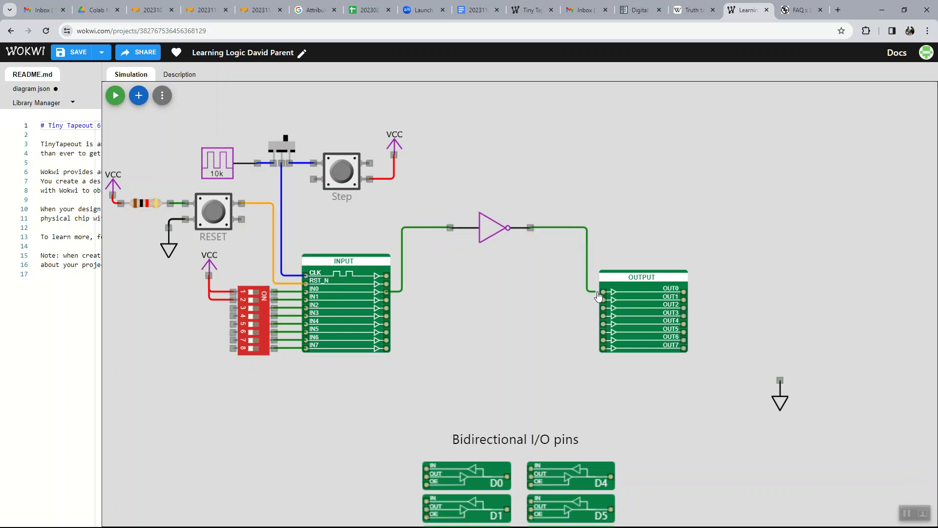
{"action": "left_click", "coordinate": [453, 223]}
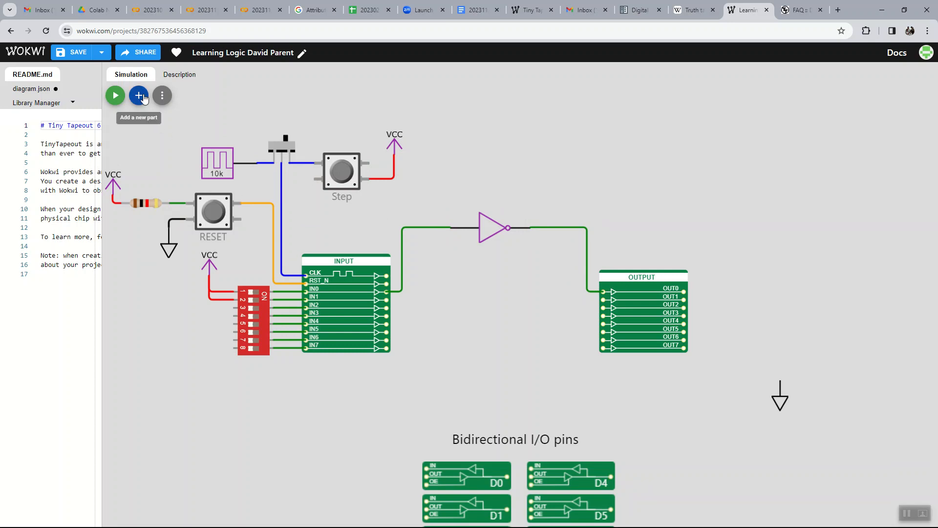
Add a red LED and place it just beyond the output pins of the OUTPUT block
{"action": "left_click", "coordinate": [139, 96]}
{"action": "left_click", "coordinate": [115, 118]}
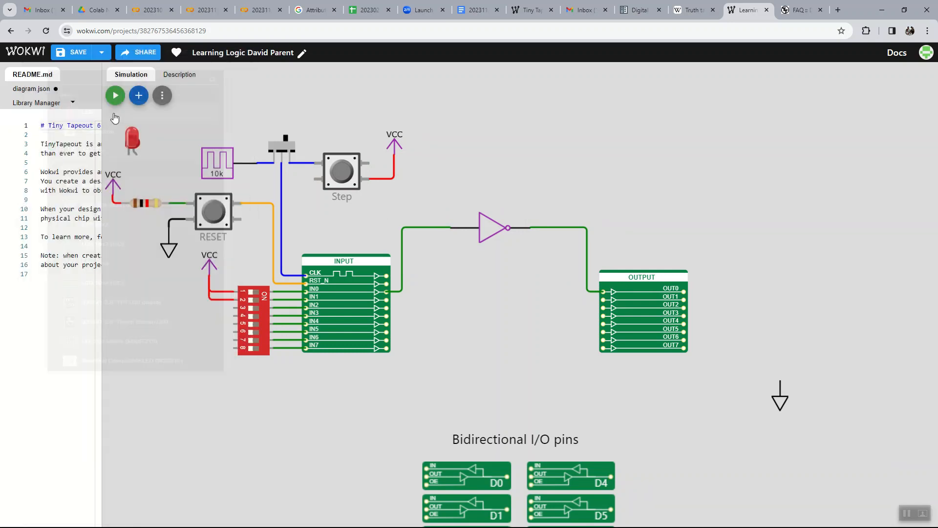
{"action": "left_click", "coordinate": [130, 132]}
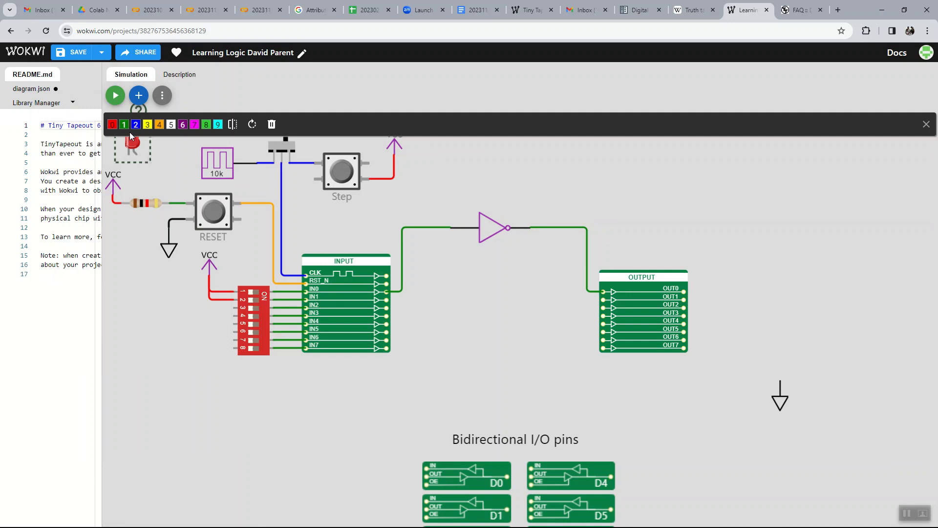
{"action": "left_click_drag", "start_coordinate": [130, 132], "coordinate": [741, 286]}
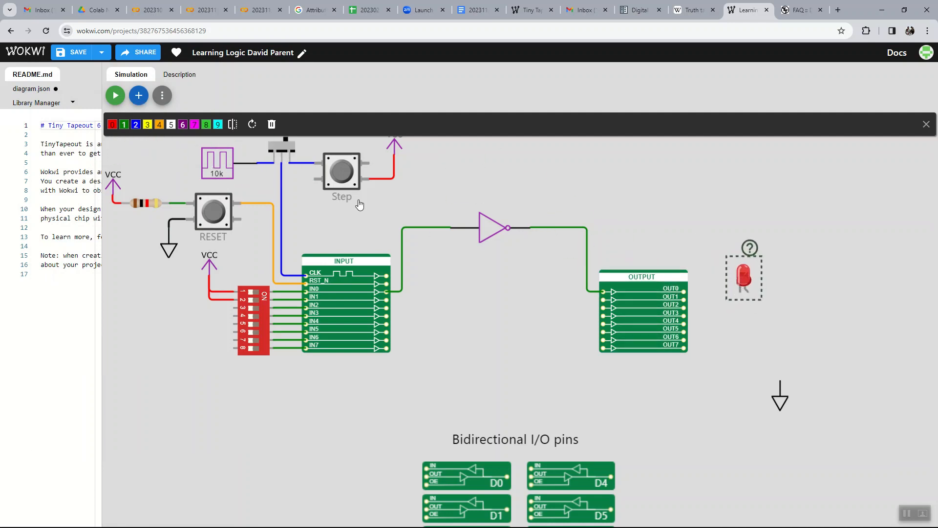
Try rotating the LED beside the OUTPUT block
{"action": "left_click", "coordinate": [253, 125]}
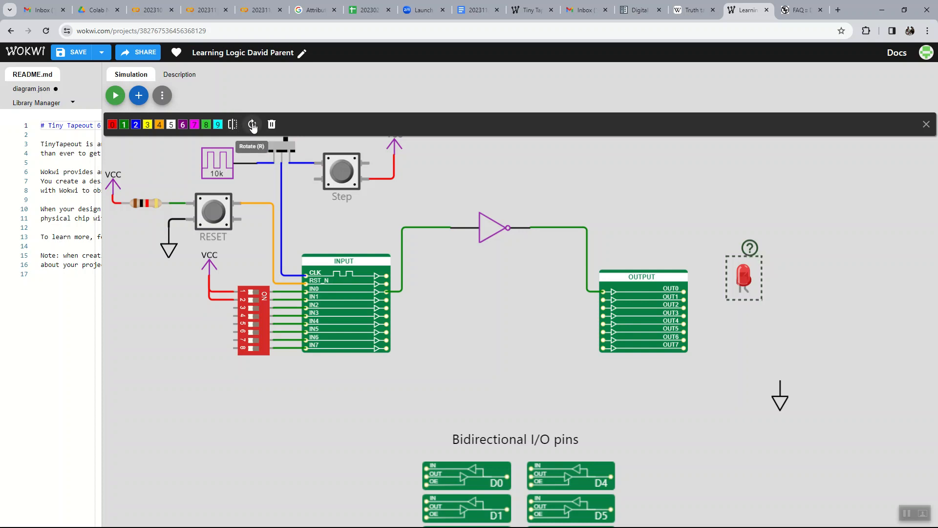
{"action": "left_click", "coordinate": [252, 125]}
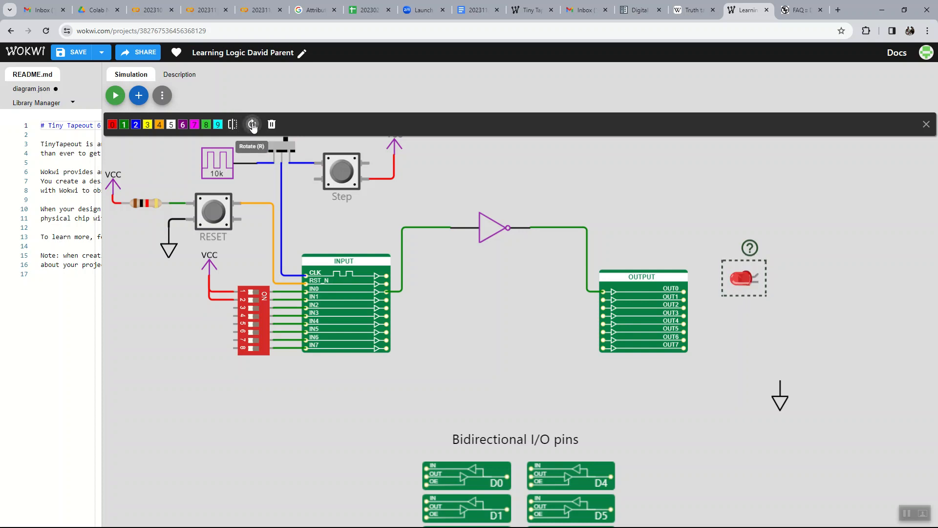
{"action": "left_click", "coordinate": [253, 125]}
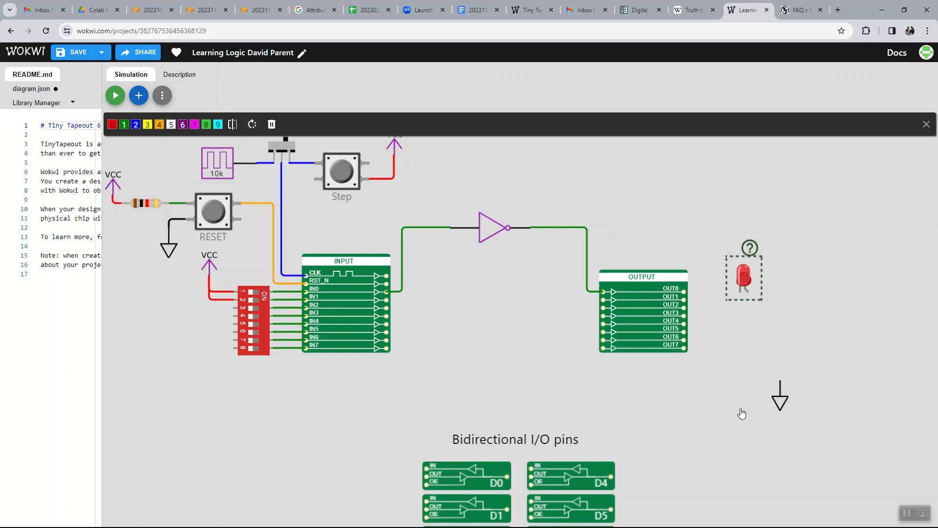
Move the ground symbol to sit below the red LED and raise the LED above the level of OUT0
{"action": "left_click_drag", "start_coordinate": [774, 371], "coordinate": [745, 427]}
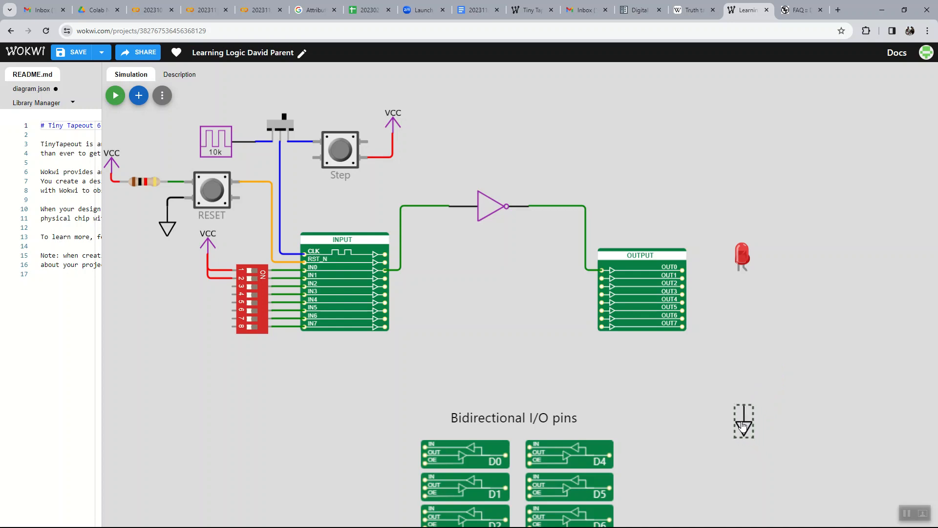
{"action": "left_click", "coordinate": [729, 268]}
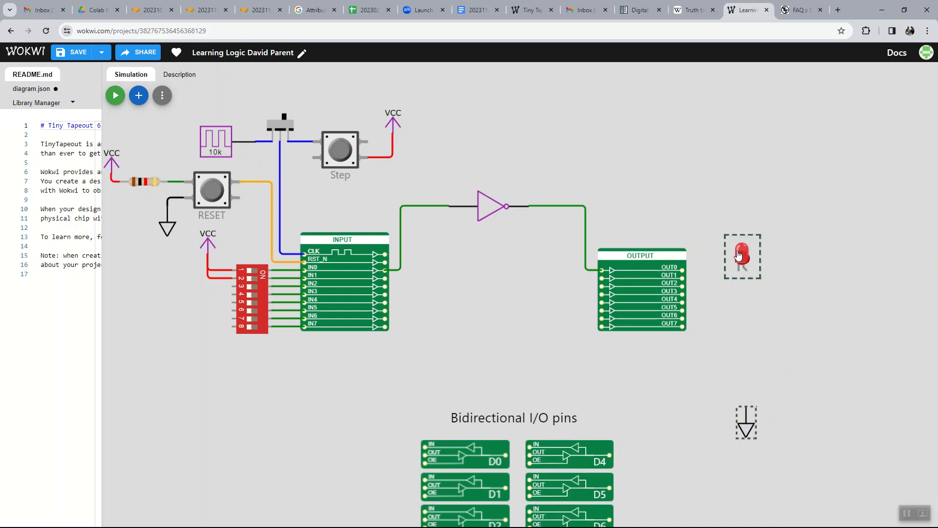
{"action": "left_click", "coordinate": [741, 257]}
{"action": "left_click_drag", "start_coordinate": [741, 257], "coordinate": [741, 240]}
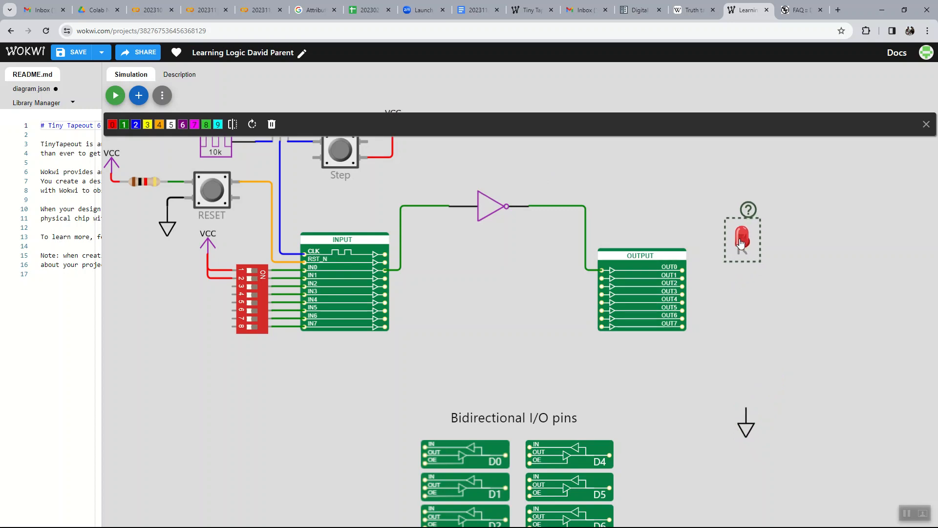
Wire the LED's cathode to the ground symbol and align the symbol so the wire runs straight
{"action": "left_click", "coordinate": [740, 259]}
{"action": "left_click", "coordinate": [745, 408]}
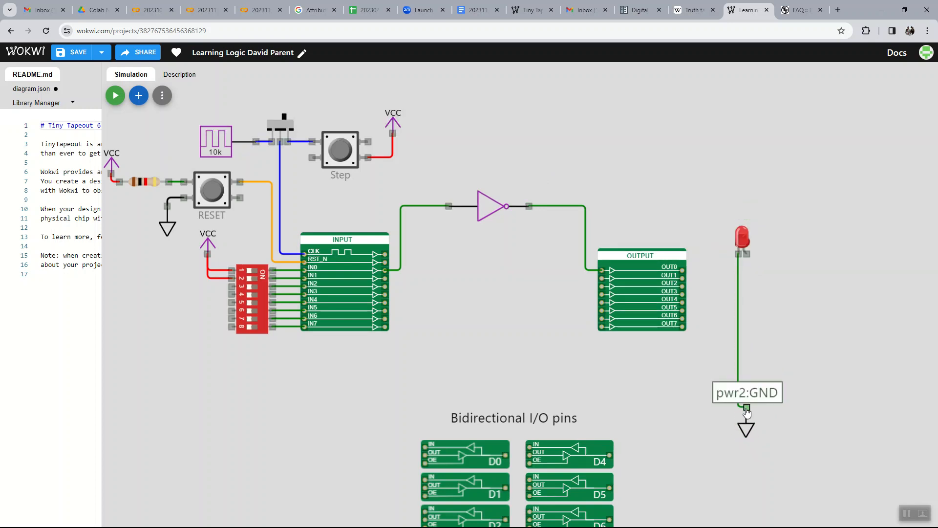
{"action": "left_click", "coordinate": [746, 407]}
{"action": "left_click", "coordinate": [745, 417]}
{"action": "left_click_drag", "start_coordinate": [746, 430], "coordinate": [742, 430]}
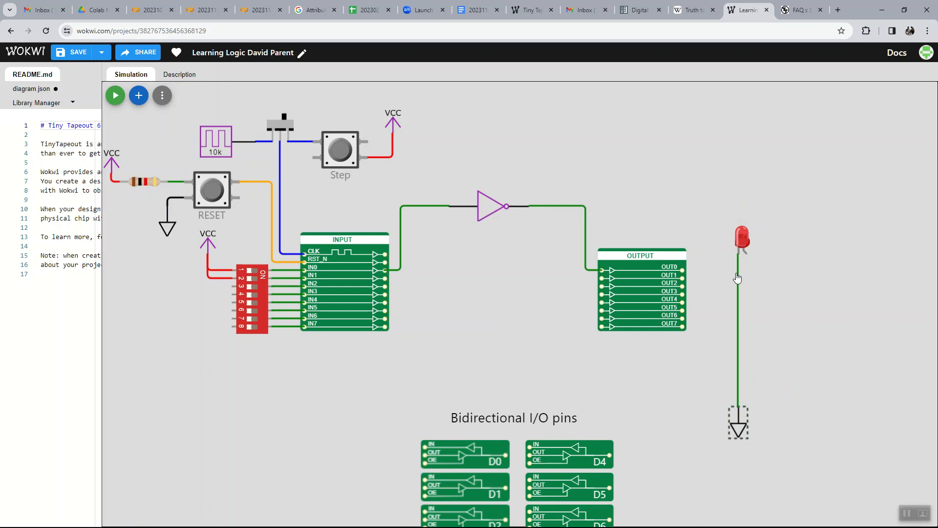
Wire OUT0 of the OUTPUT block to the LED's anode
{"action": "left_click", "coordinate": [684, 270]}
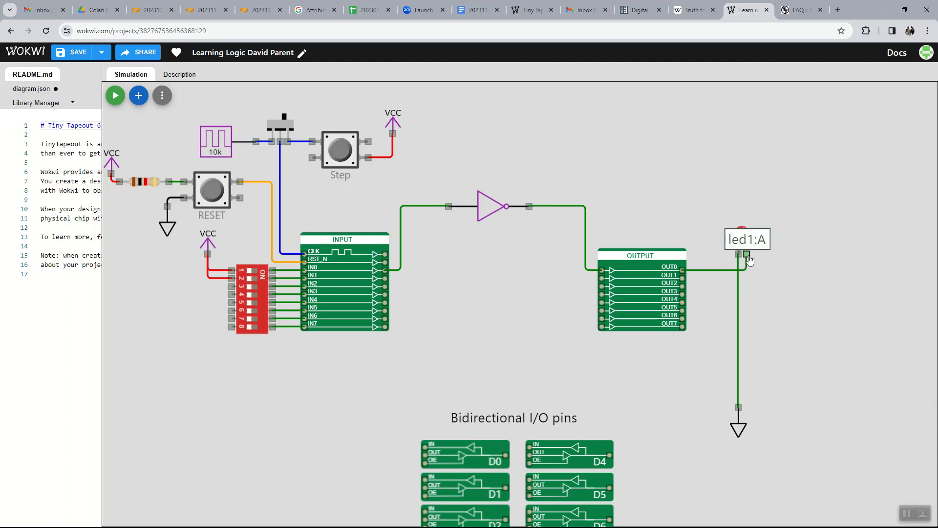
{"action": "left_click", "coordinate": [746, 253]}
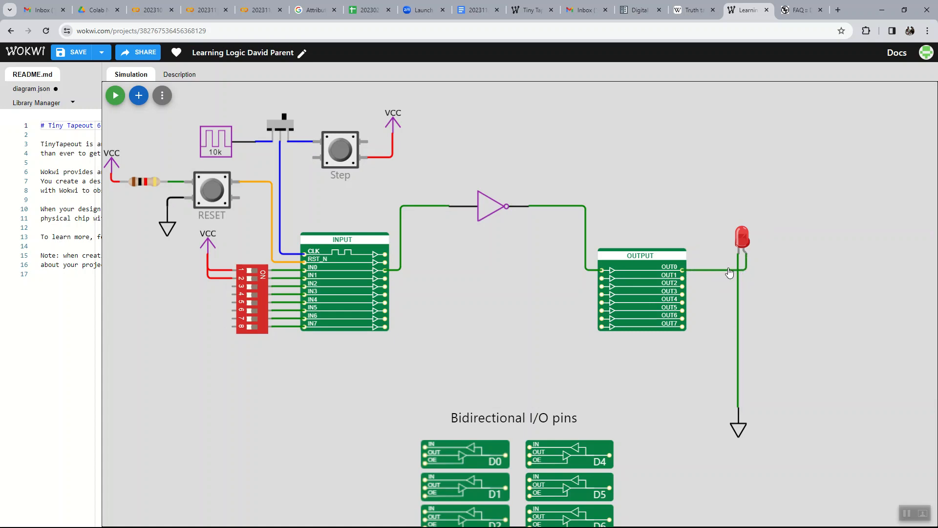
{"action": "left_click", "coordinate": [750, 265]}
Simulate the NOT gate circuit, switching DIP switch 1 on and off, and stop the simulation
{"action": "left_click", "coordinate": [363, 241]}
{"action": "left_click", "coordinate": [114, 96]}
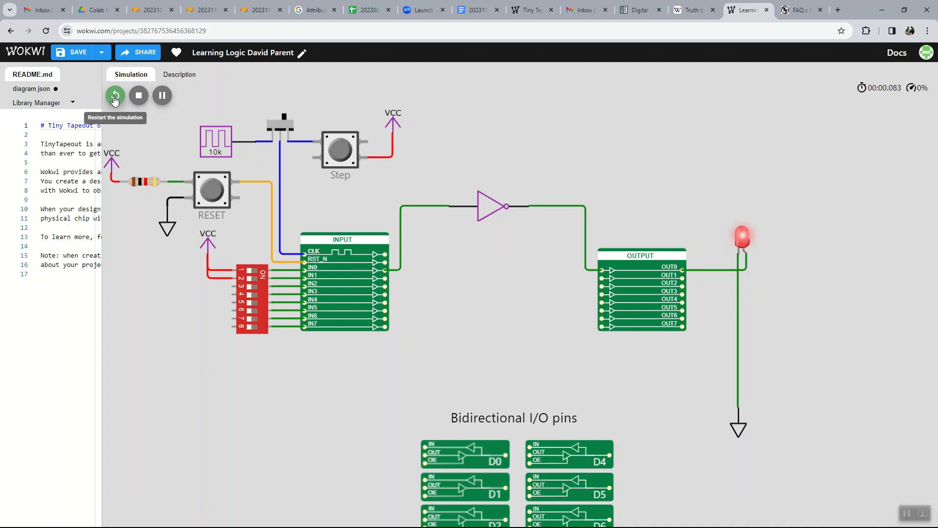
{"action": "left_click", "coordinate": [255, 274]}
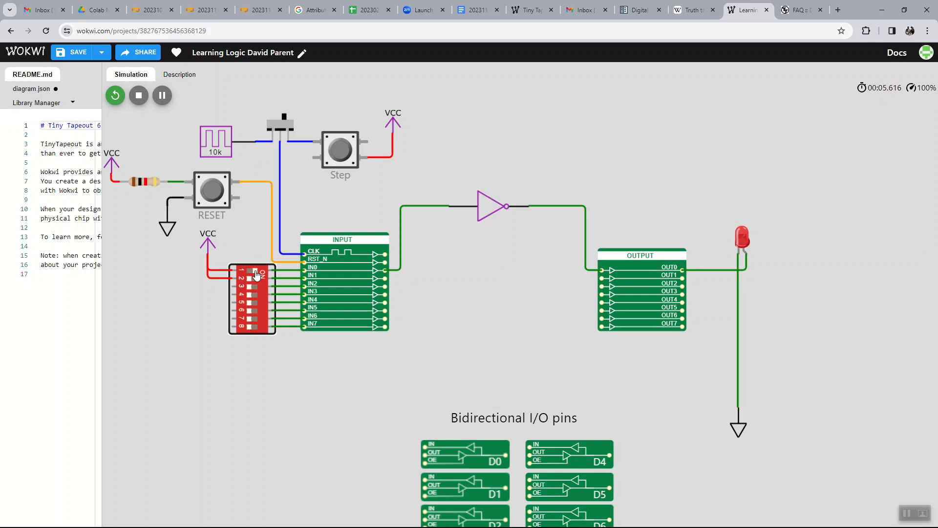
{"action": "left_click", "coordinate": [249, 273]}
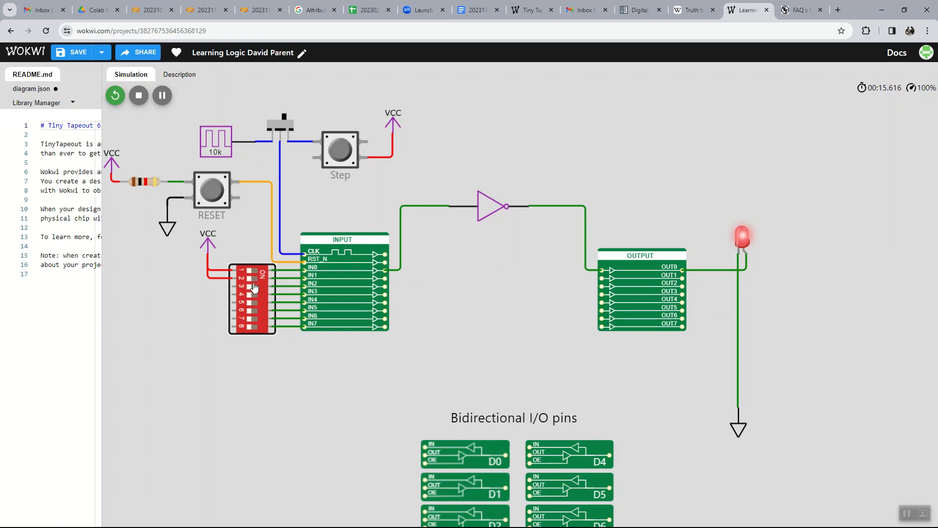
{"action": "left_click", "coordinate": [139, 96]}
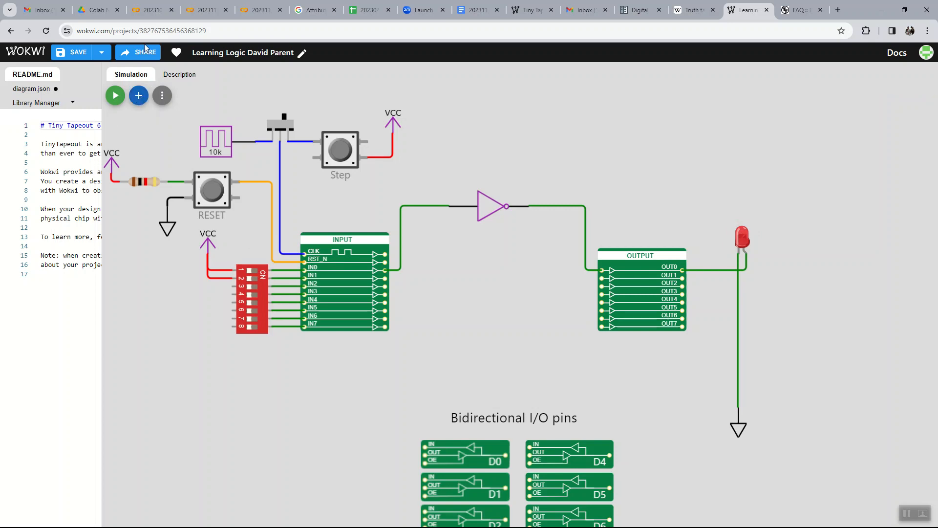
Add an AND gate and place it directly below the NOT gate
{"action": "left_click", "coordinate": [139, 95]}
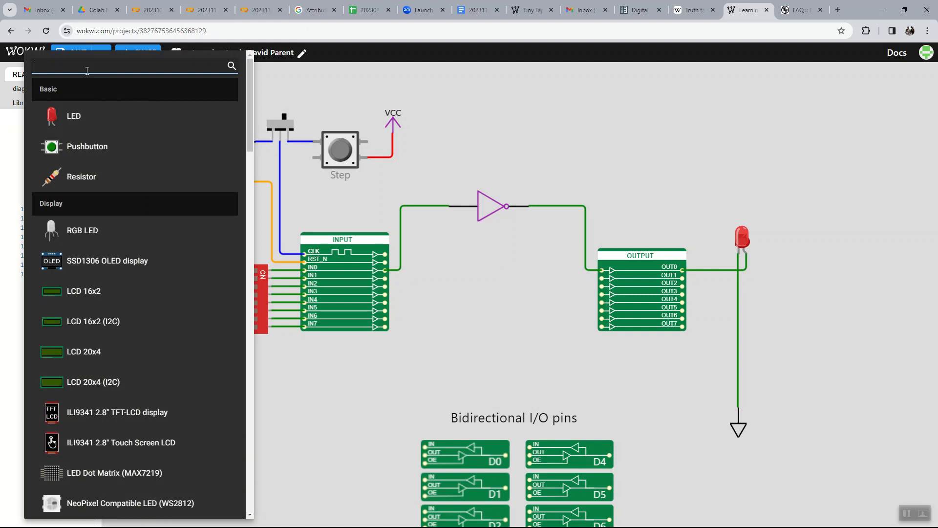
{"action": "type", "text": "an"}
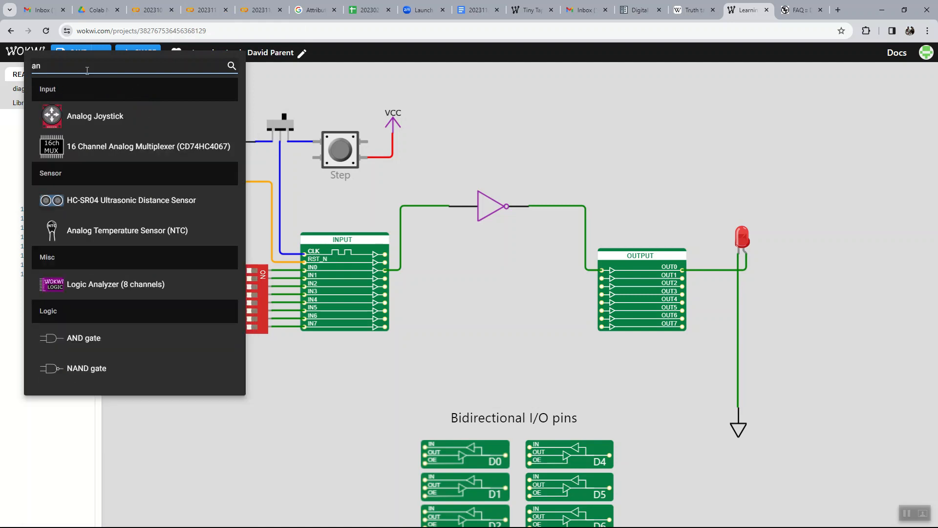
{"action": "left_click", "coordinate": [79, 344]}
{"action": "left_click_drag", "start_coordinate": [156, 137], "coordinate": [496, 245]}
{"action": "left_click", "coordinate": [440, 181]}
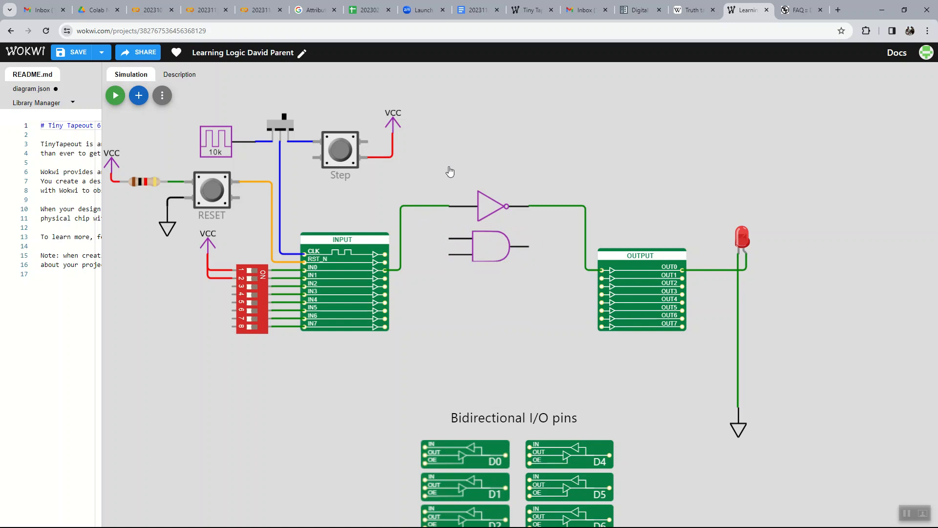
Wire the AND gate's inputs to IN0 and IN1 of the INPUT block and its output to OUT1 of the OUTPUT block
{"action": "left_click", "coordinate": [449, 239]}
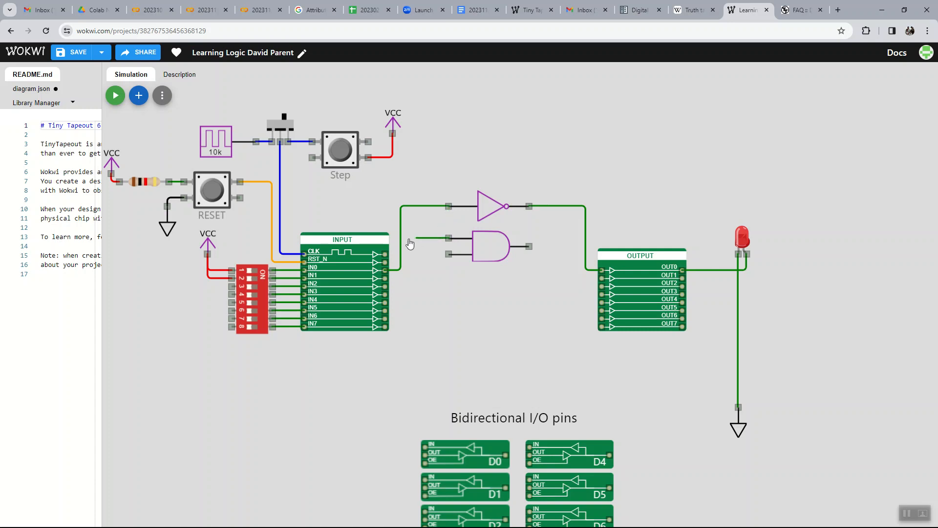
{"action": "left_click", "coordinate": [400, 270]}
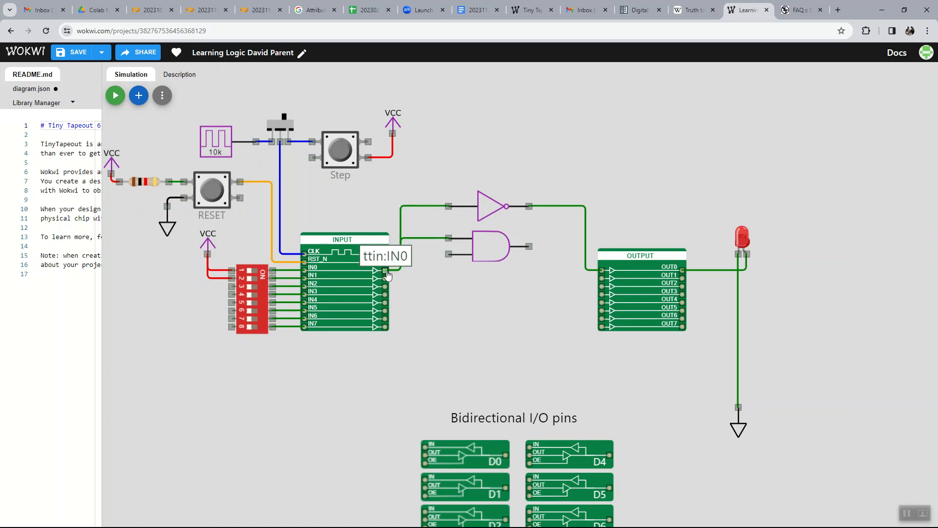
{"action": "left_click", "coordinate": [447, 255]}
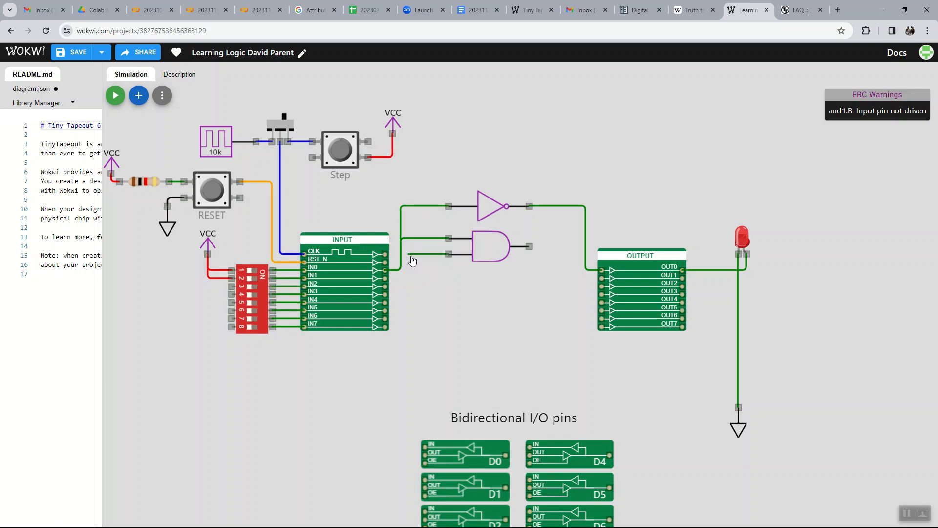
{"action": "left_click", "coordinate": [397, 269]}
{"action": "left_click", "coordinate": [408, 278]}
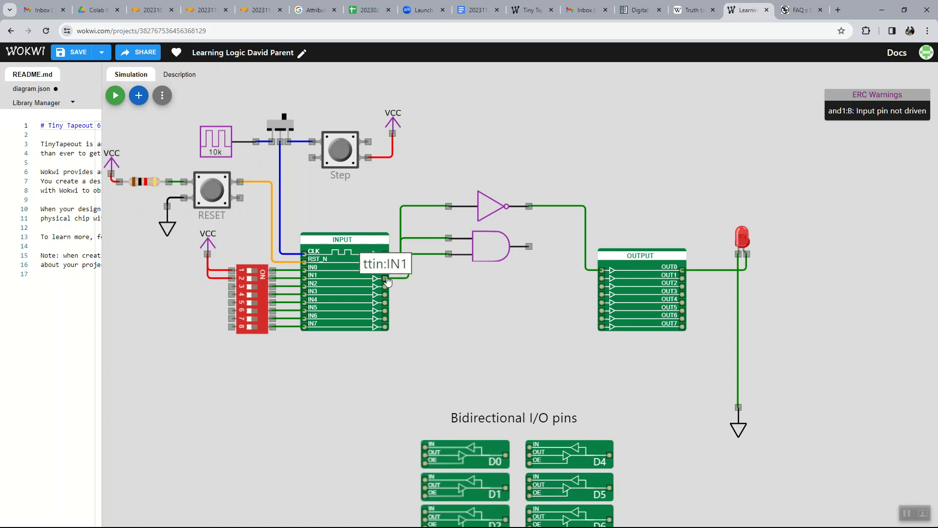
{"action": "left_click", "coordinate": [385, 279]}
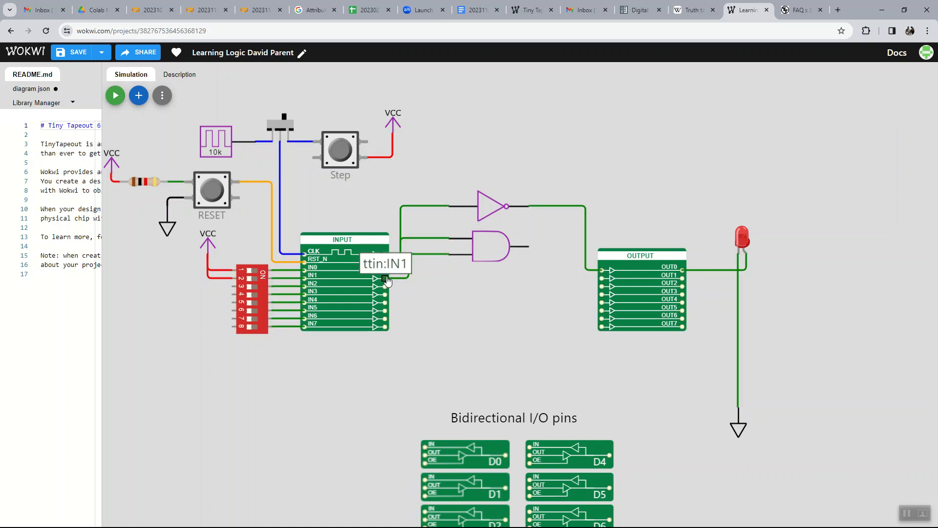
{"action": "left_click", "coordinate": [528, 248]}
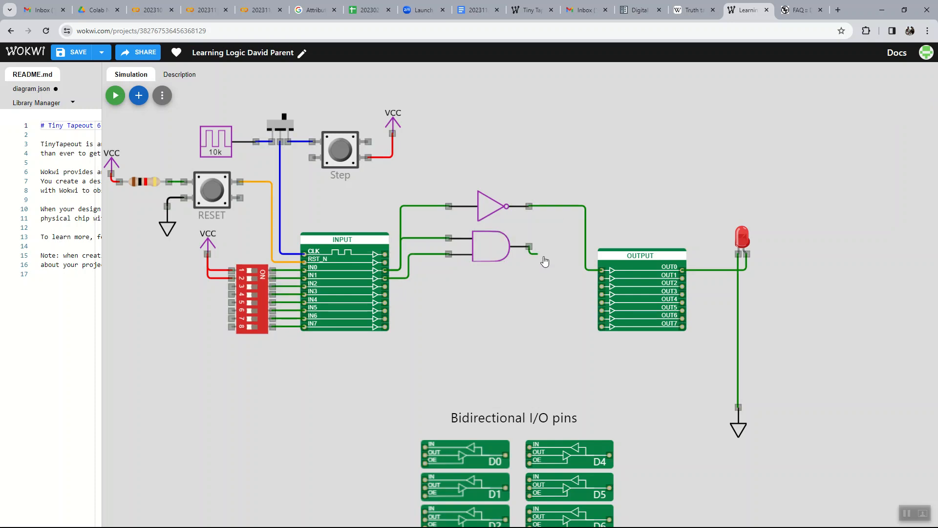
{"action": "left_click", "coordinate": [601, 278]}
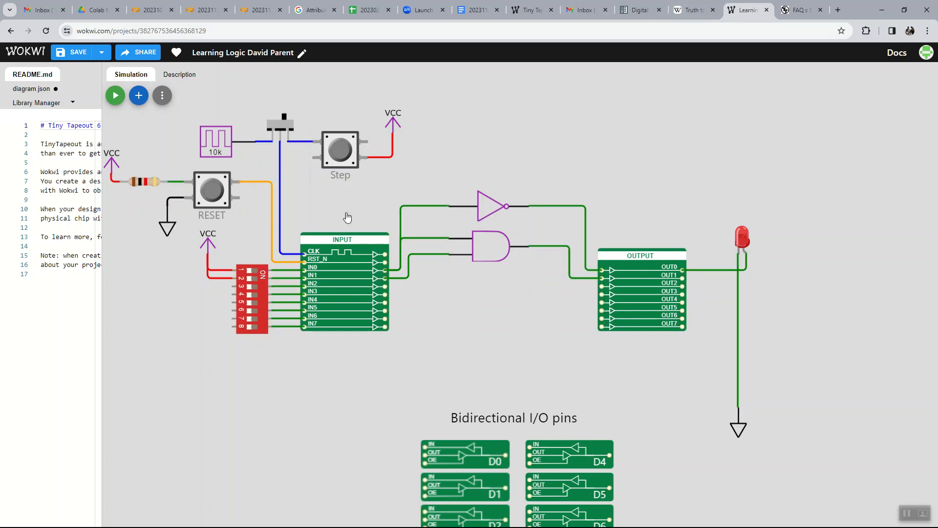
Add a second red LED and line it up beside the first one, on its far side from the OUTPUT block
{"action": "left_click", "coordinate": [138, 96]}
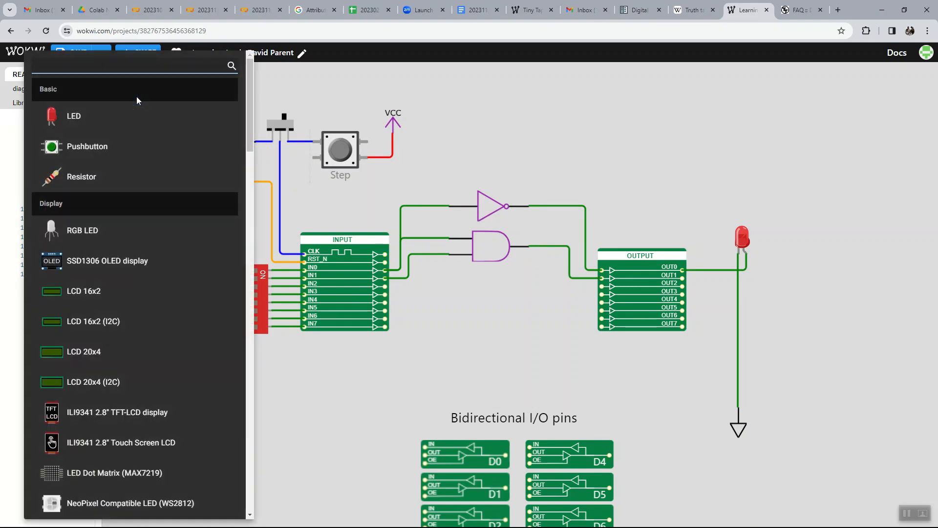
{"action": "left_click", "coordinate": [123, 120]}
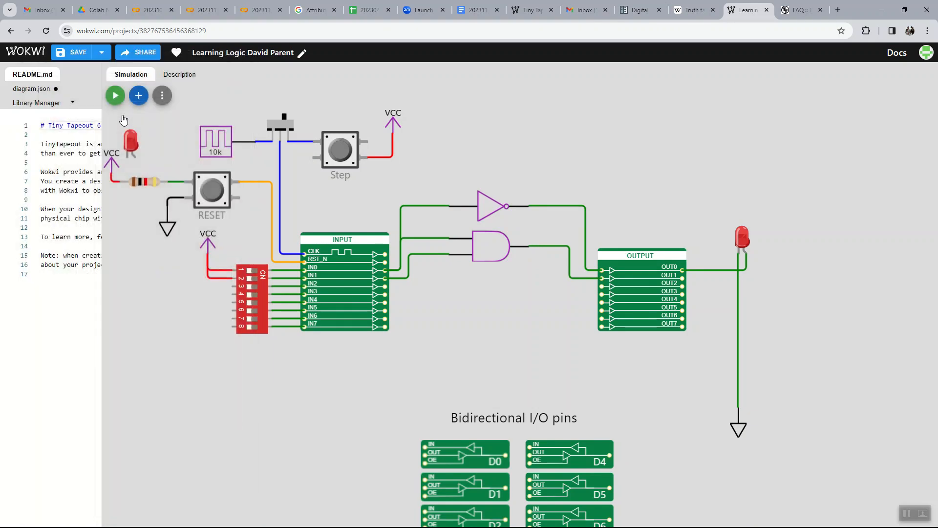
{"action": "left_click", "coordinate": [134, 153]}
{"action": "left_click_drag", "start_coordinate": [135, 153], "coordinate": [778, 282]}
{"action": "left_click", "coordinate": [683, 278]}
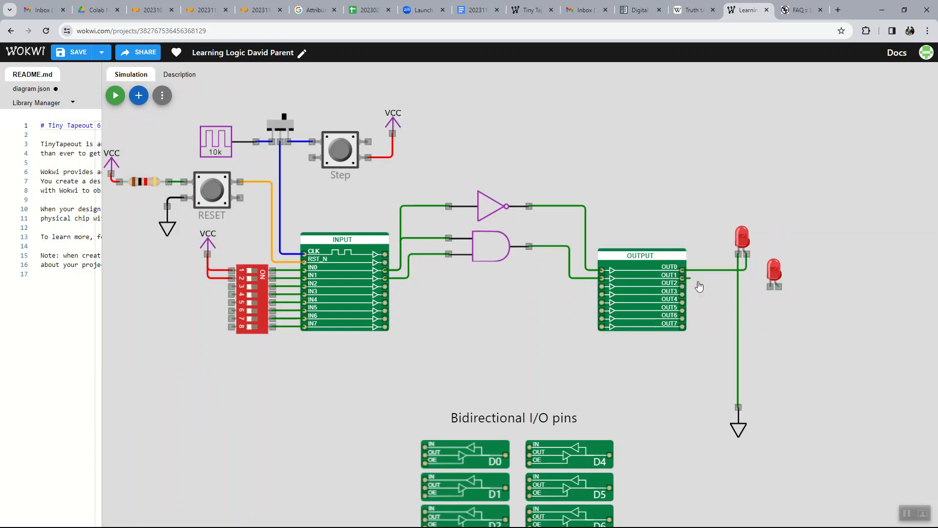
{"action": "key", "text": "Escape"}
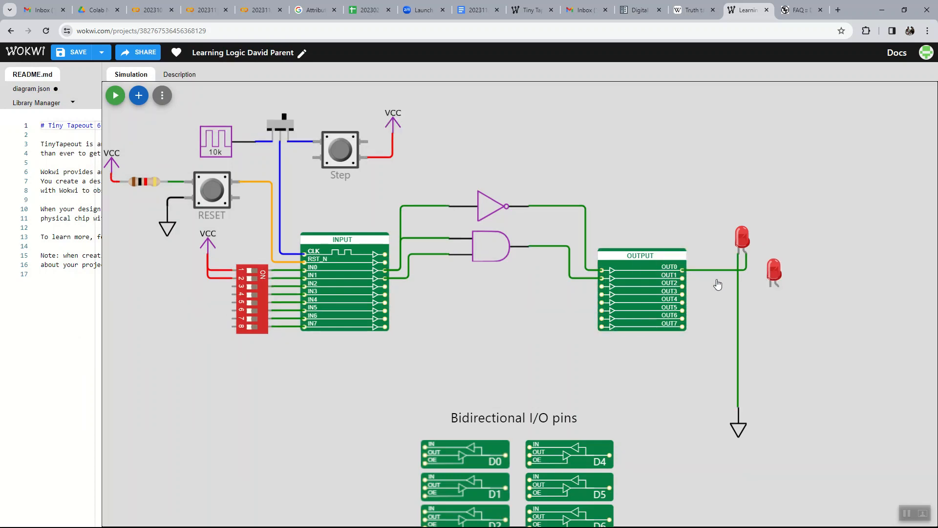
{"action": "left_click", "coordinate": [772, 279]}
{"action": "left_click_drag", "start_coordinate": [772, 279], "coordinate": [770, 251]}
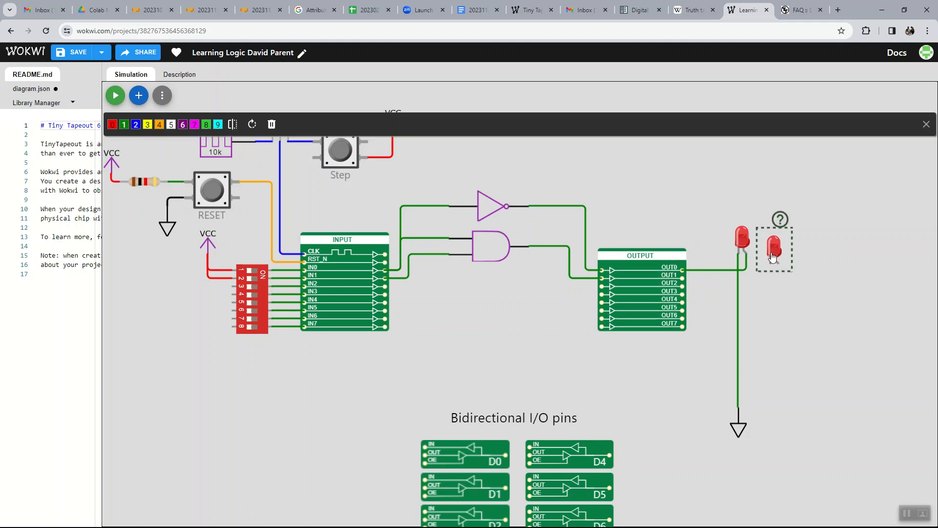
Wire OUT1 of the OUTPUT block to the second LED's anode and the LED's cathode to the shared ground symbol
{"action": "left_click", "coordinate": [683, 278]}
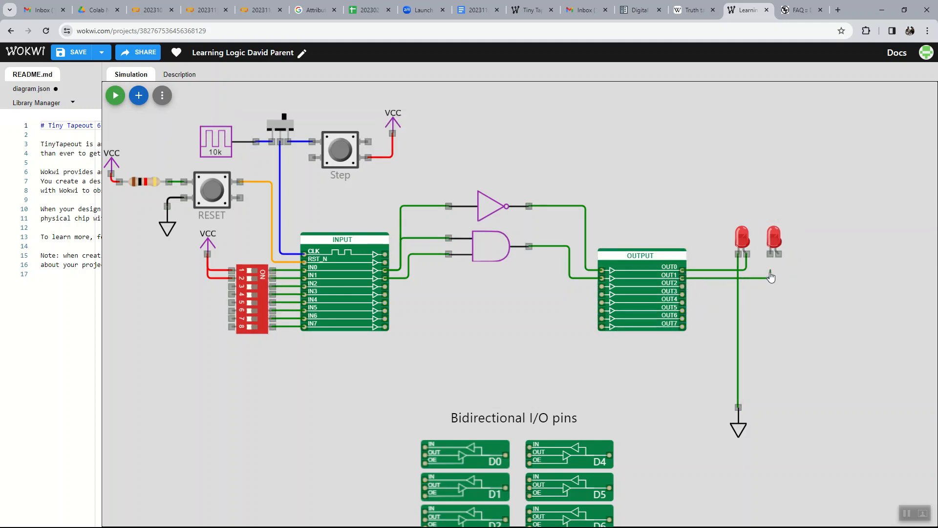
{"action": "left_click", "coordinate": [778, 254]}
{"action": "left_click", "coordinate": [779, 257]}
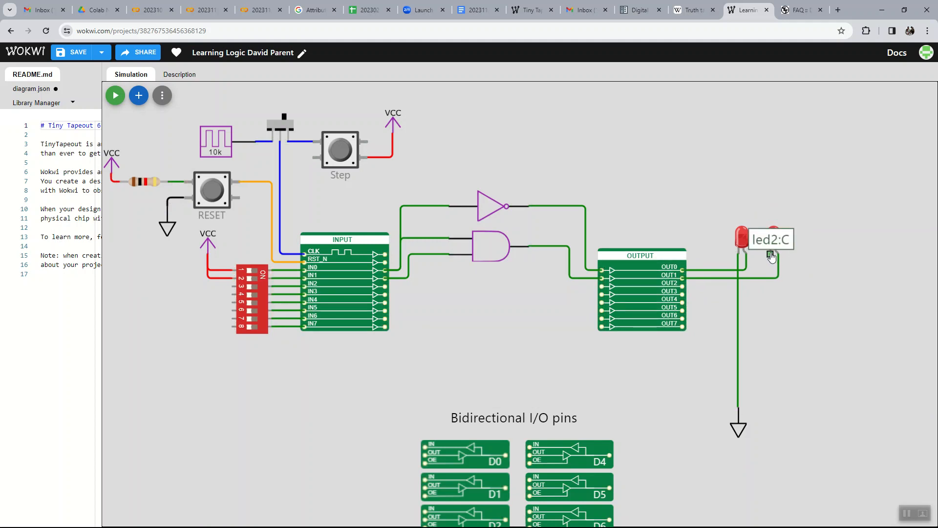
{"action": "left_click", "coordinate": [771, 255]}
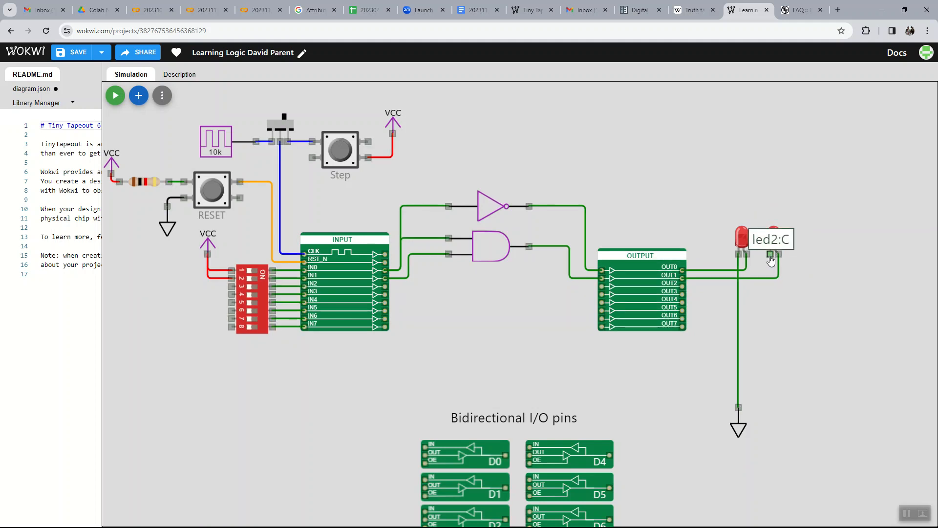
{"action": "left_click", "coordinate": [739, 410]}
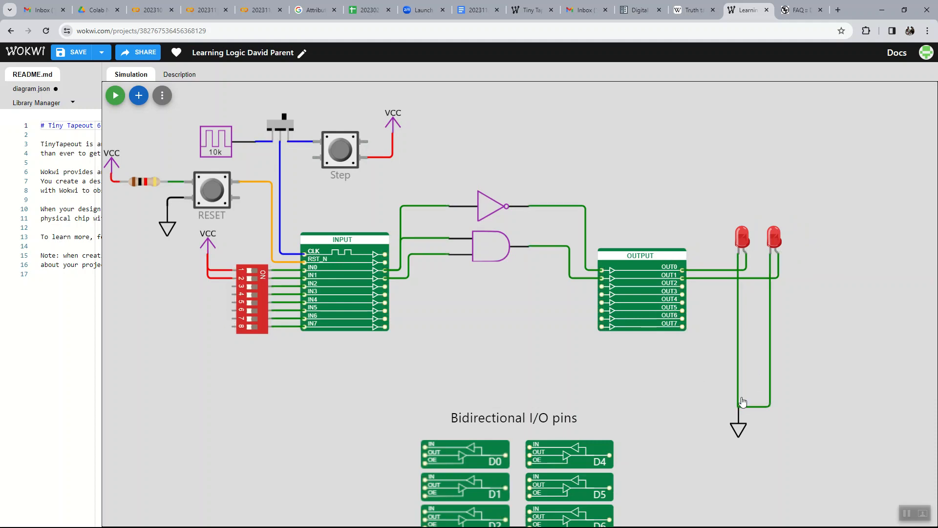
Run the simulation and test the NOT and AND gates by toggling DIP switches 1 and 2 through different combinations
{"action": "left_click", "coordinate": [247, 292]}
{"action": "left_click", "coordinate": [110, 98]}
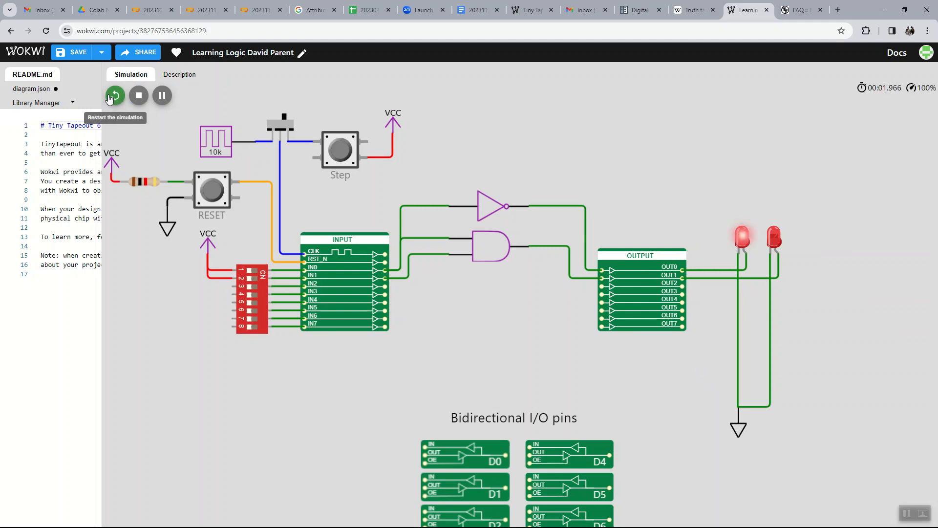
{"action": "left_click", "coordinate": [258, 282]}
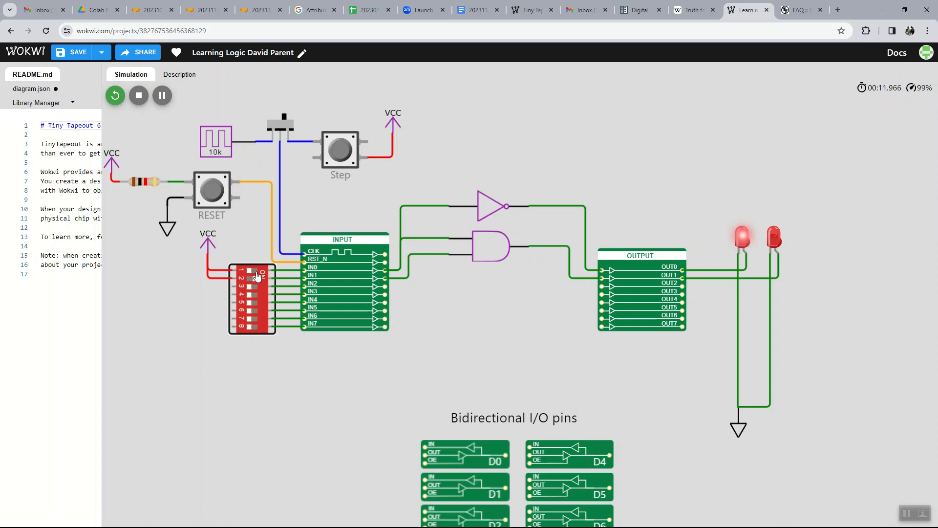
{"action": "left_click", "coordinate": [257, 272]}
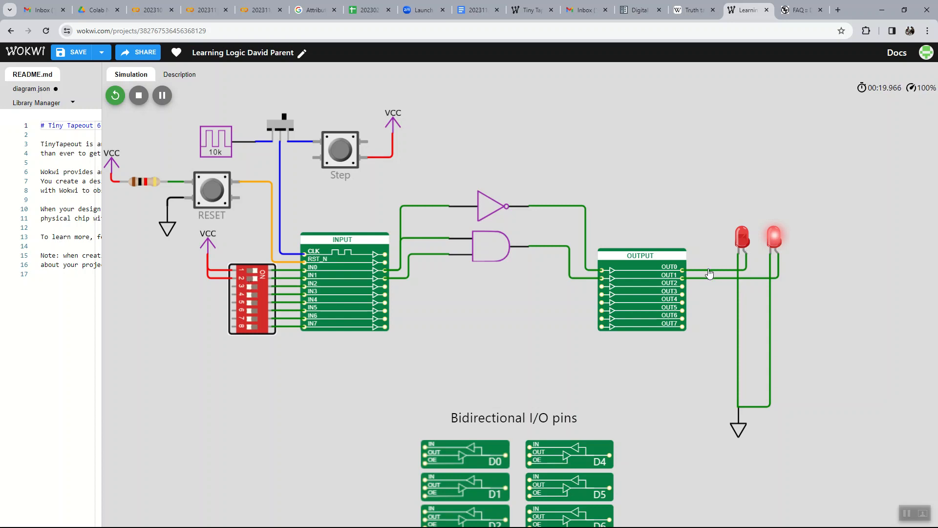
{"action": "left_click", "coordinate": [250, 283]}
{"action": "left_click", "coordinate": [254, 282]}
{"action": "left_click", "coordinate": [249, 272]}
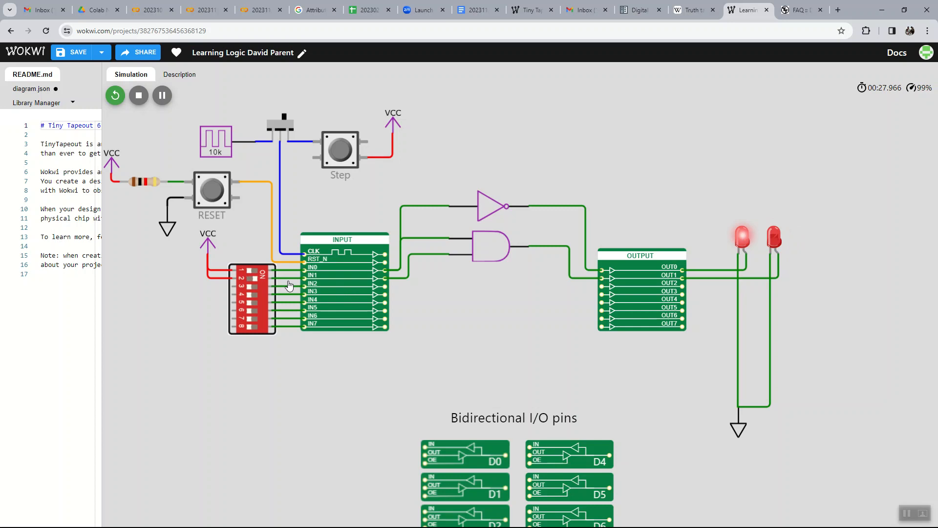
{"action": "left_click", "coordinate": [251, 271]}
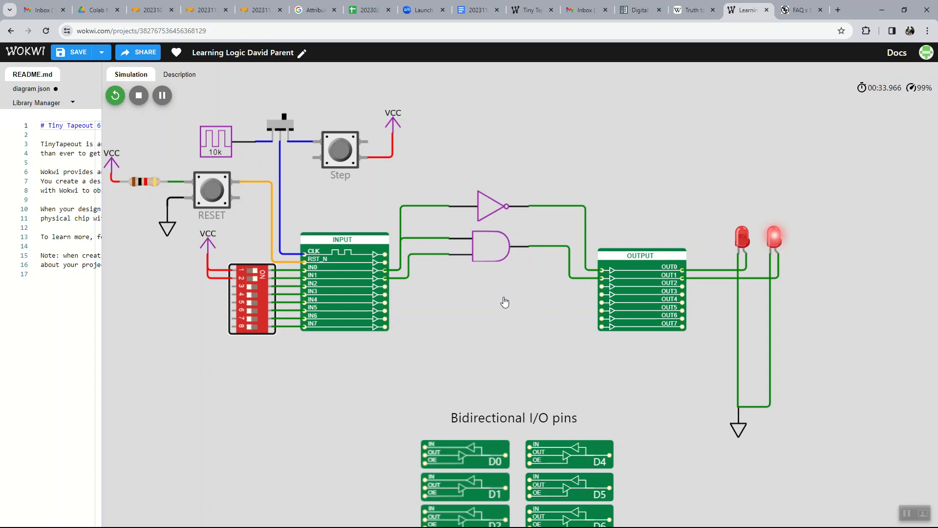
Stop the running simulation so the circuit can be edited again
{"action": "left_click", "coordinate": [708, 274]}
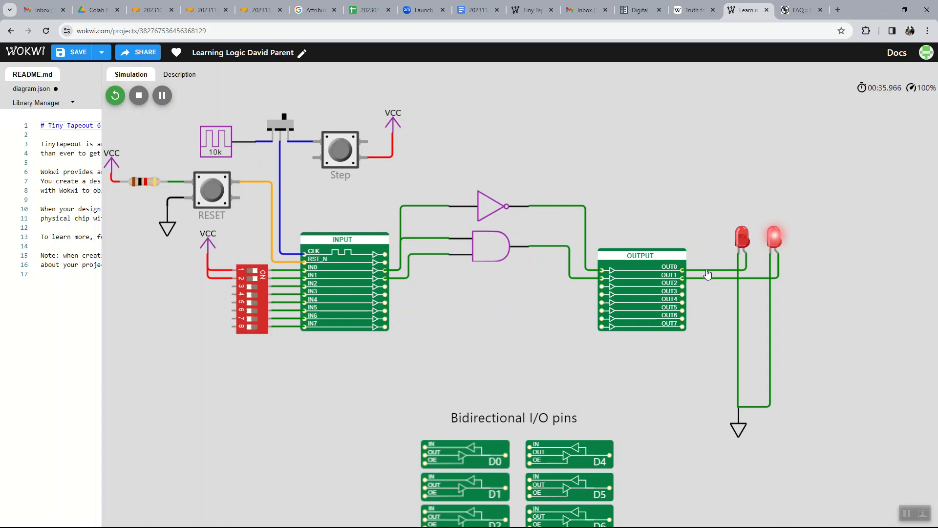
{"action": "right_click", "coordinate": [708, 272]}
{"action": "left_click", "coordinate": [140, 98]}
Try blue as the colour of the LED on OUT0 and restore it to red
{"action": "left_click", "coordinate": [705, 270]}
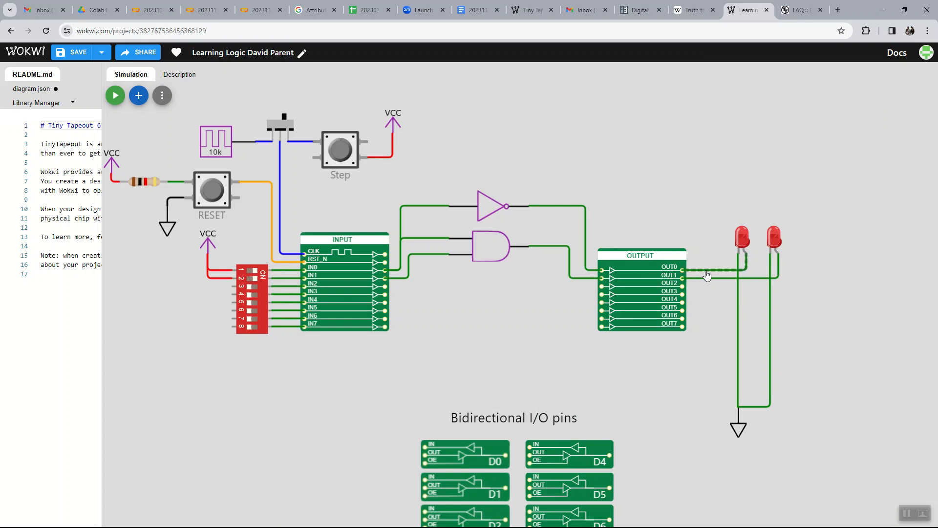
{"action": "left_click", "coordinate": [707, 273]}
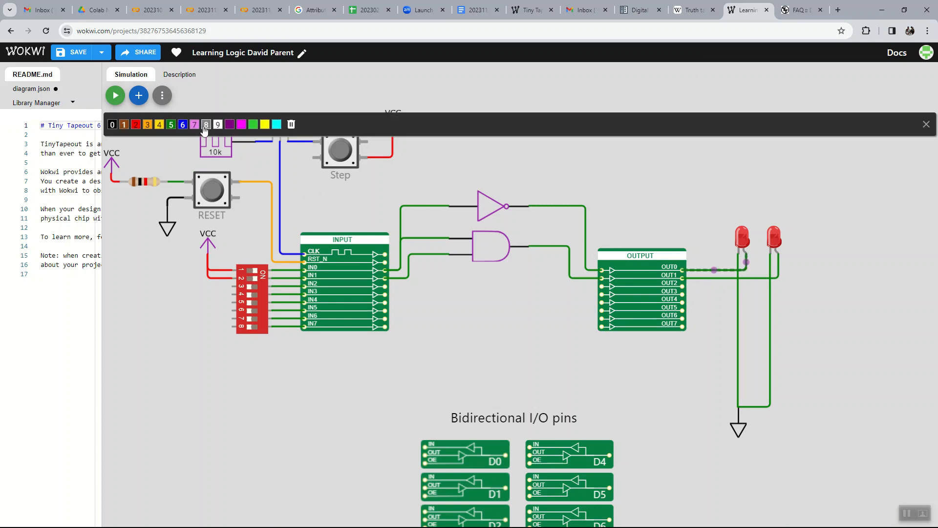
{"action": "left_click", "coordinate": [743, 246]}
{"action": "left_click", "coordinate": [136, 125]}
{"action": "left_click", "coordinate": [111, 125]}
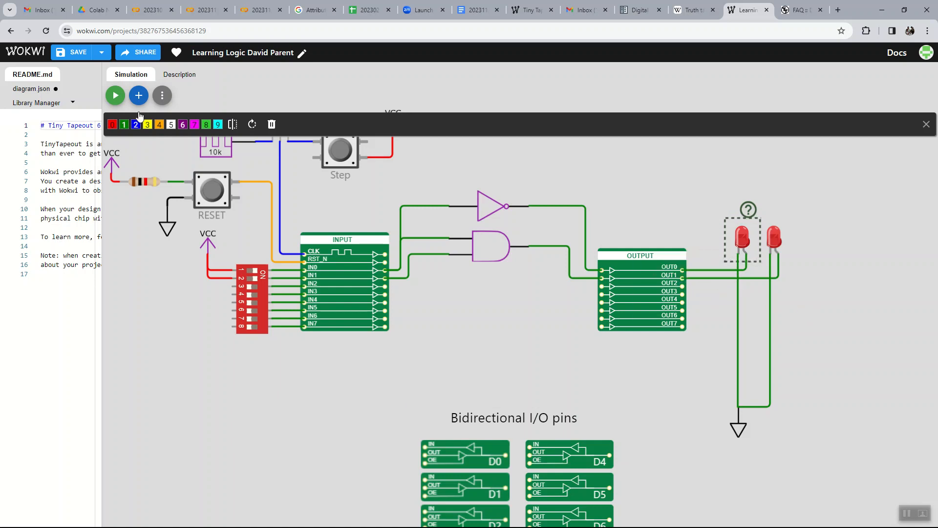
Add an OR gate from the parts library and place it directly below the AND gate
{"action": "left_click", "coordinate": [138, 96]}
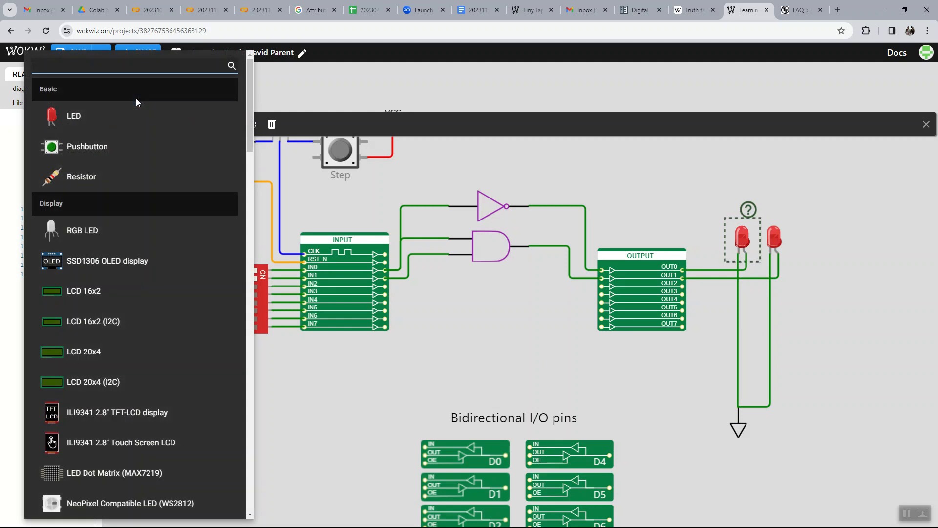
{"action": "type", "text": "or"}
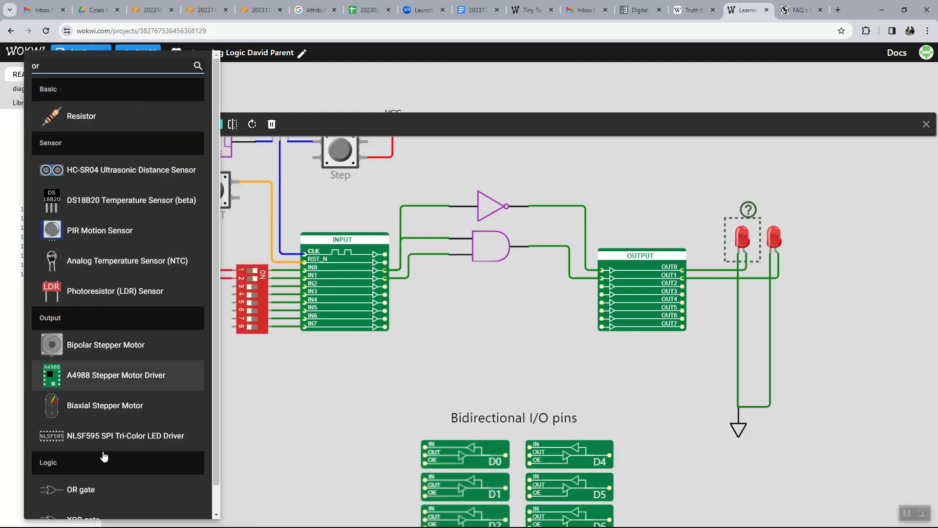
{"action": "left_click", "coordinate": [102, 496]}
{"action": "left_click_drag", "start_coordinate": [152, 134], "coordinate": [498, 293]}
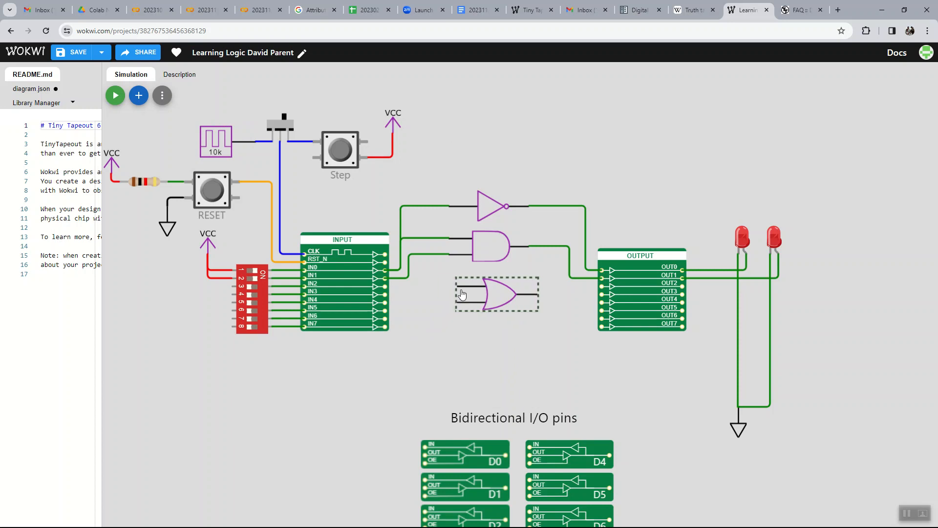
Wire the OR gate's inputs to IN0 and IN1 of the INPUT block and its output to OUT2 of the OUTPUT block
{"action": "left_click", "coordinate": [457, 287]}
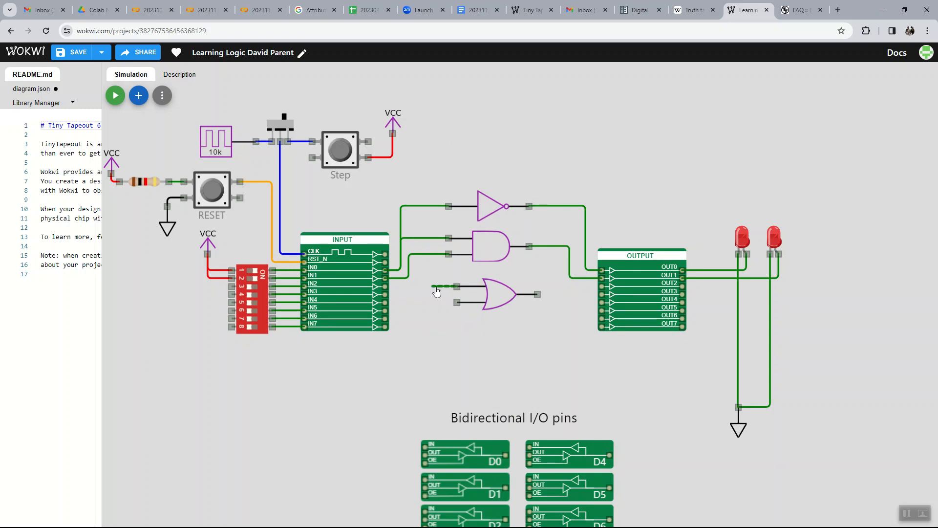
{"action": "left_click", "coordinate": [401, 242]}
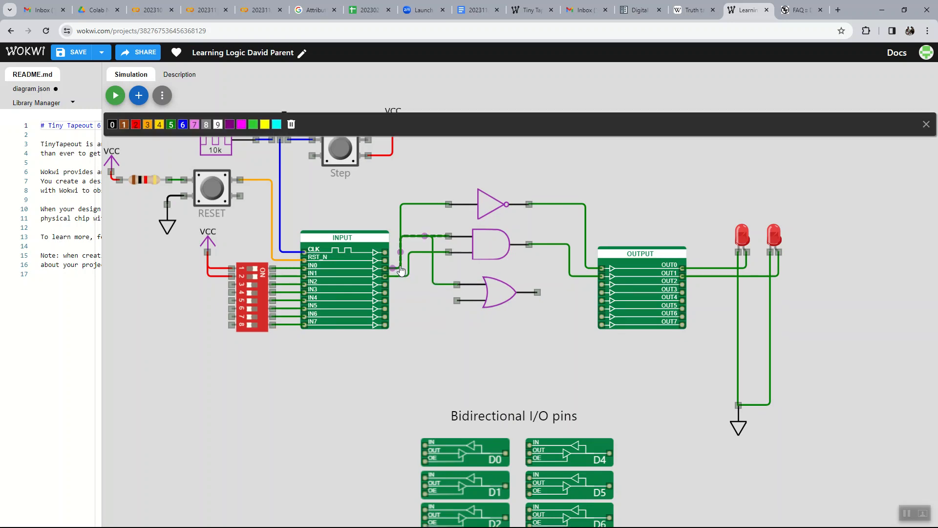
{"action": "key", "text": "Escape"}
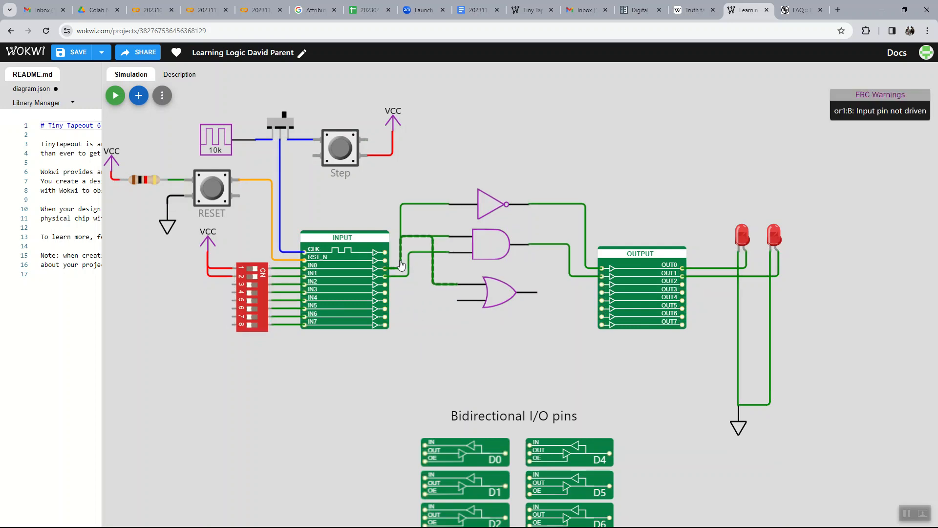
{"action": "left_click", "coordinate": [457, 300]}
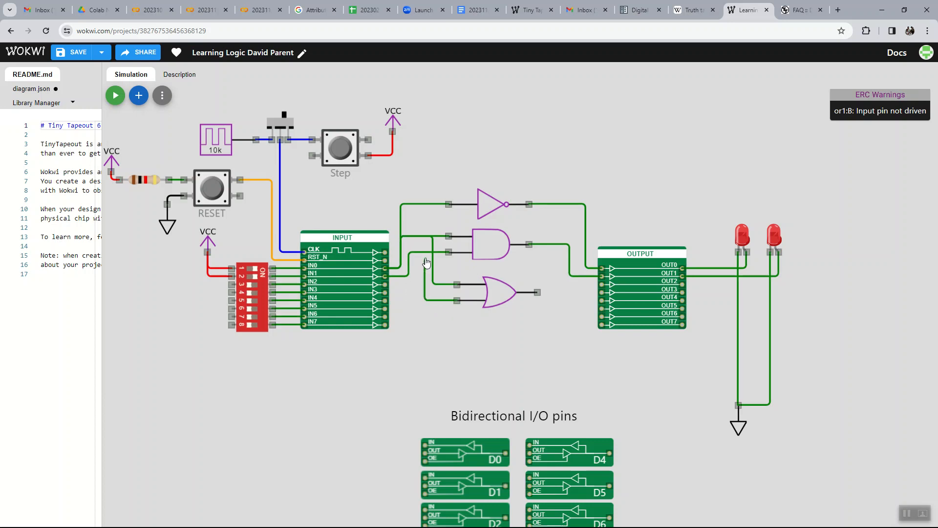
{"action": "left_click", "coordinate": [425, 254]}
{"action": "left_click", "coordinate": [385, 277]}
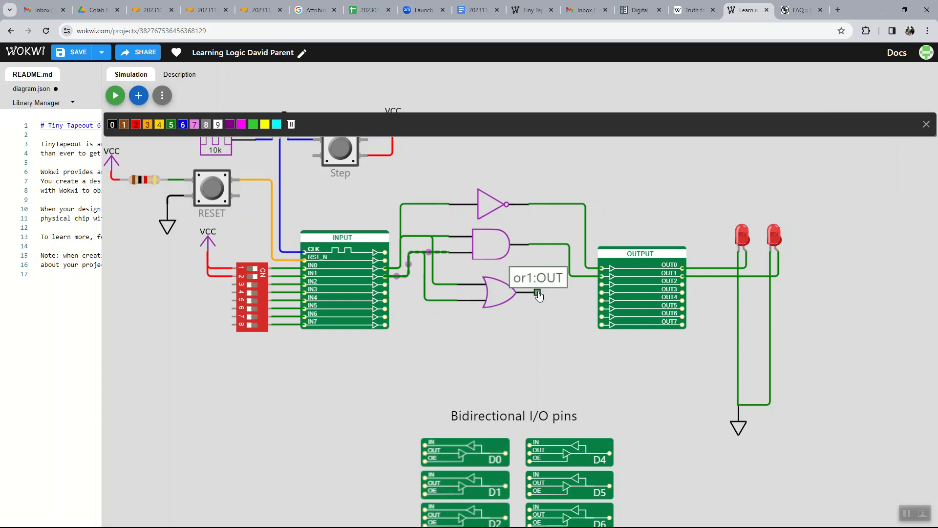
{"action": "left_click", "coordinate": [537, 293]}
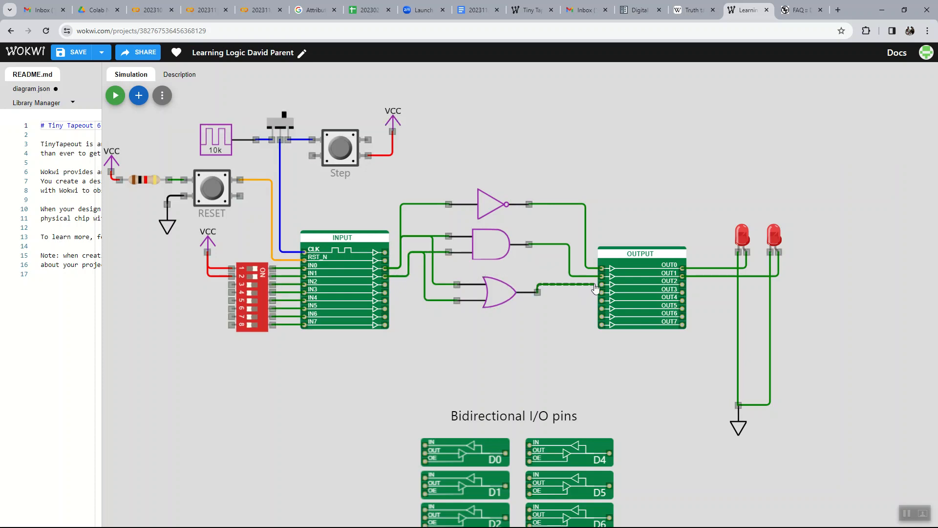
{"action": "left_click", "coordinate": [602, 288]}
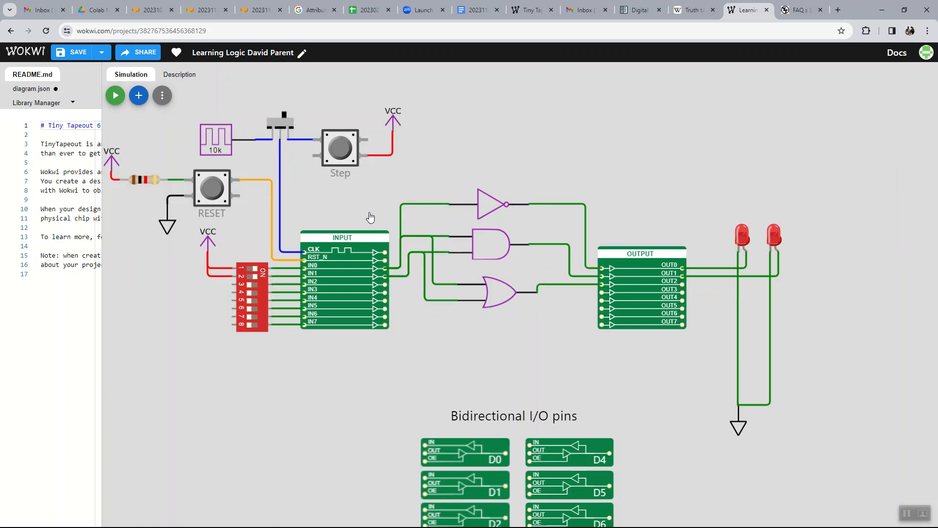
Add a third red LED and line it up beside the second one, on its far side from the OUTPUT block
{"action": "left_click", "coordinate": [138, 96]}
{"action": "left_click", "coordinate": [81, 127]}
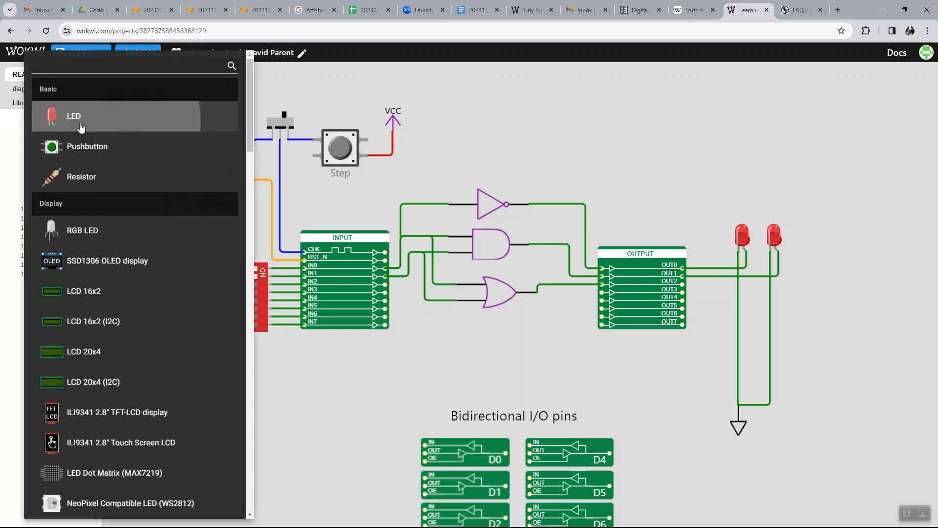
{"action": "left_click_drag", "start_coordinate": [141, 143], "coordinate": [815, 238]}
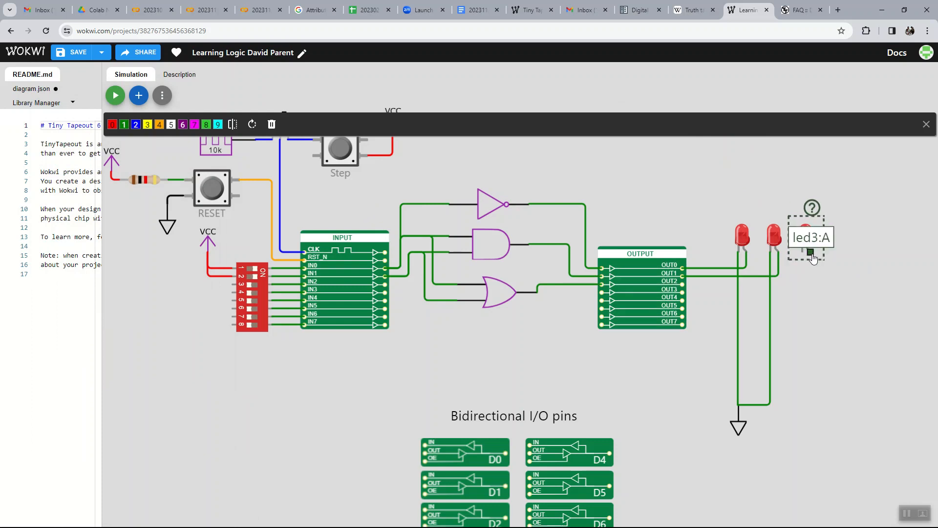
Wire the third LED's cathode to the shared ground symbol and its anode to OUT2 of the OUTPUT block
{"action": "left_click", "coordinate": [802, 252]}
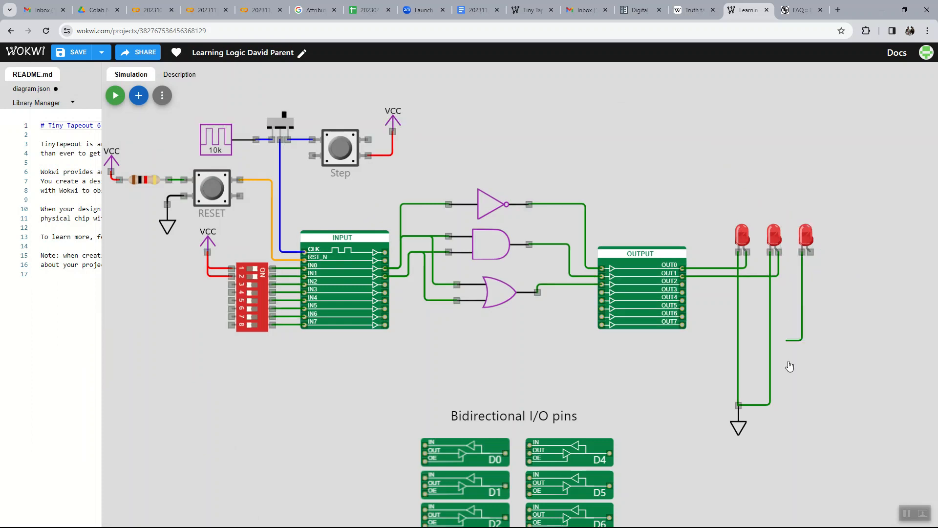
{"action": "left_click", "coordinate": [738, 406]}
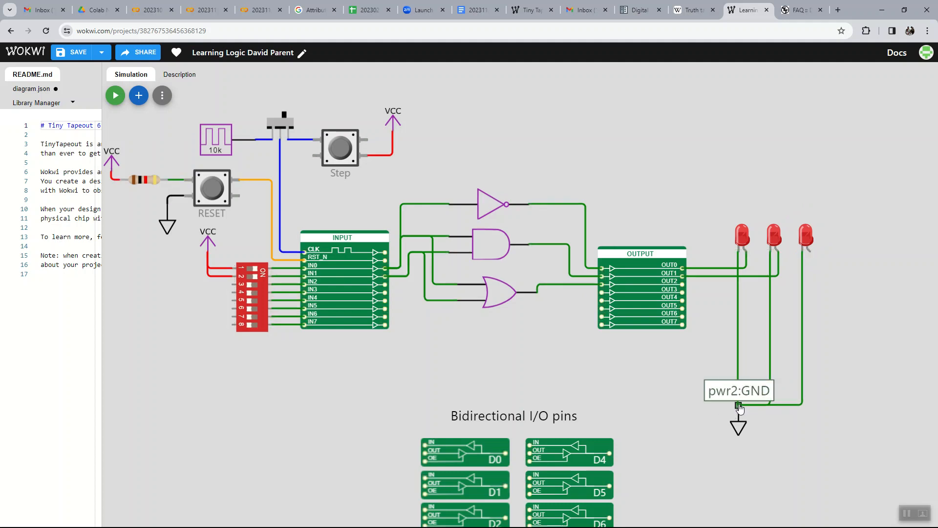
{"action": "left_click", "coordinate": [811, 254]}
{"action": "left_click", "coordinate": [682, 285]}
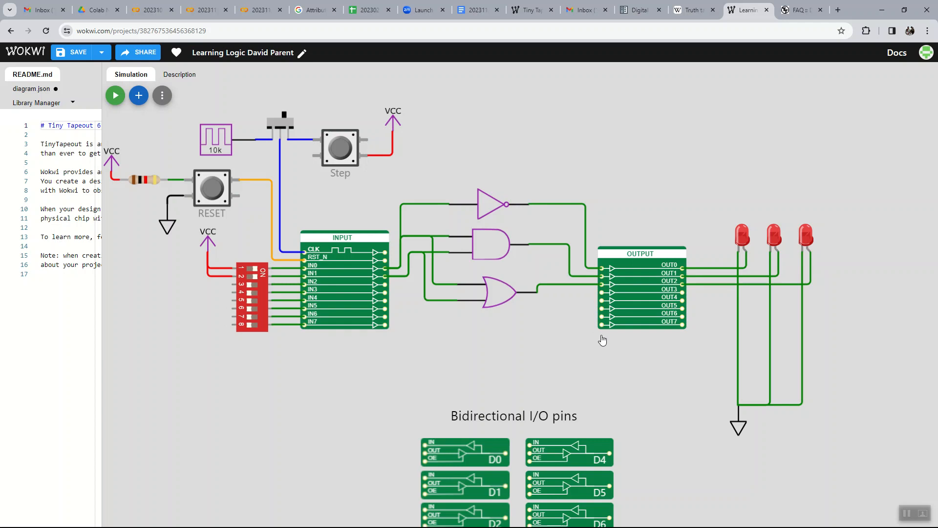
Run the simulation and test the NOT, AND and OR gates by toggling DIP switches 1 and 2 through their combinations
{"action": "left_click", "coordinate": [251, 291]}
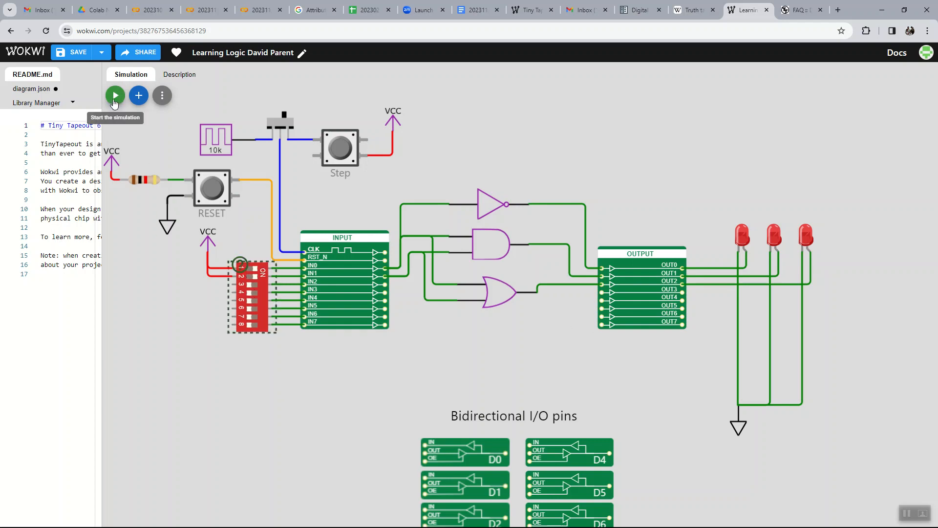
{"action": "left_click", "coordinate": [114, 100]}
{"action": "left_click", "coordinate": [248, 272]}
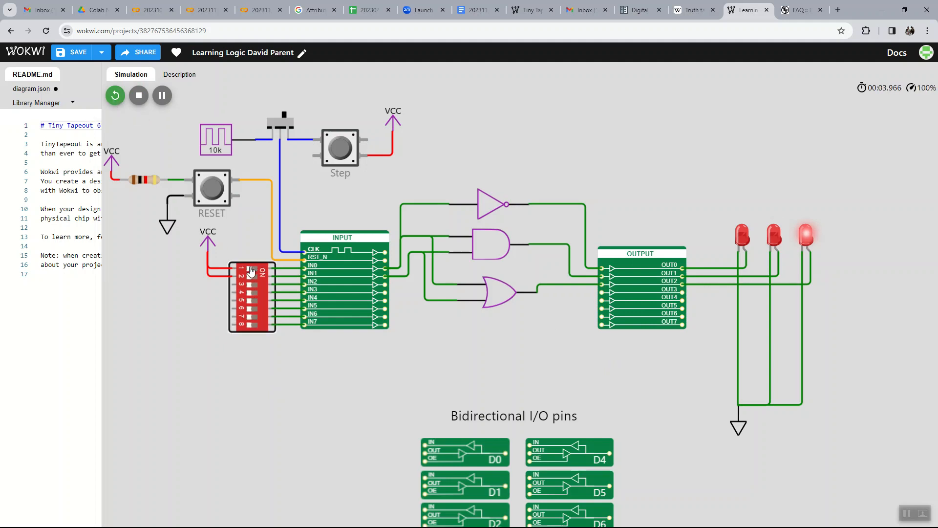
{"action": "left_click", "coordinate": [252, 268]}
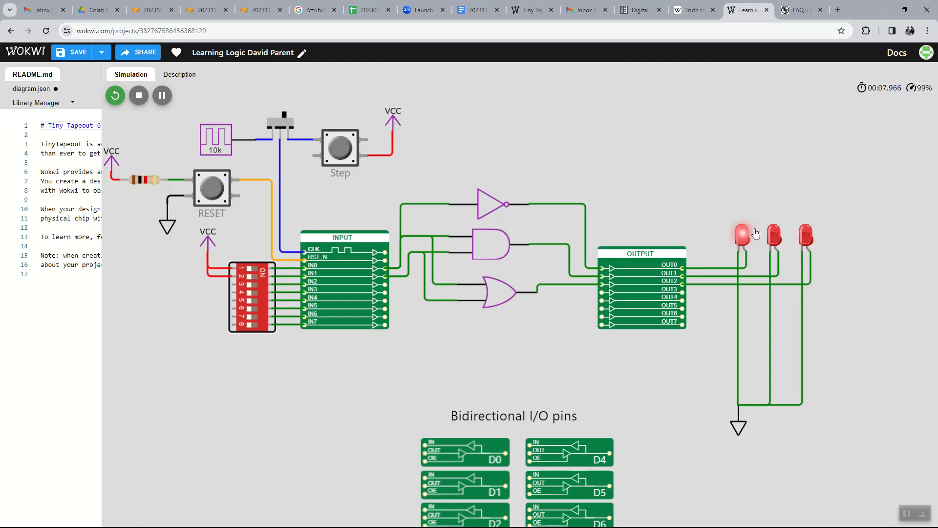
{"action": "left_click", "coordinate": [255, 278]}
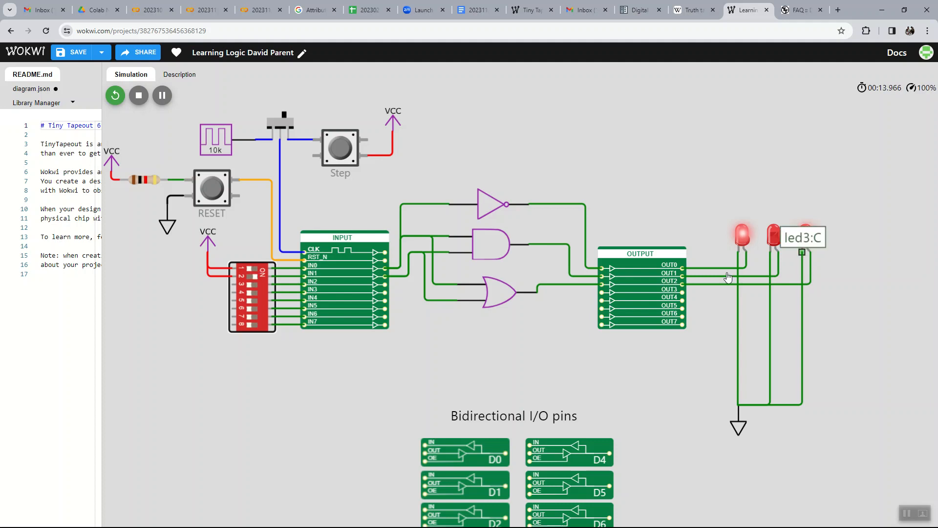
{"action": "left_click", "coordinate": [254, 269]}
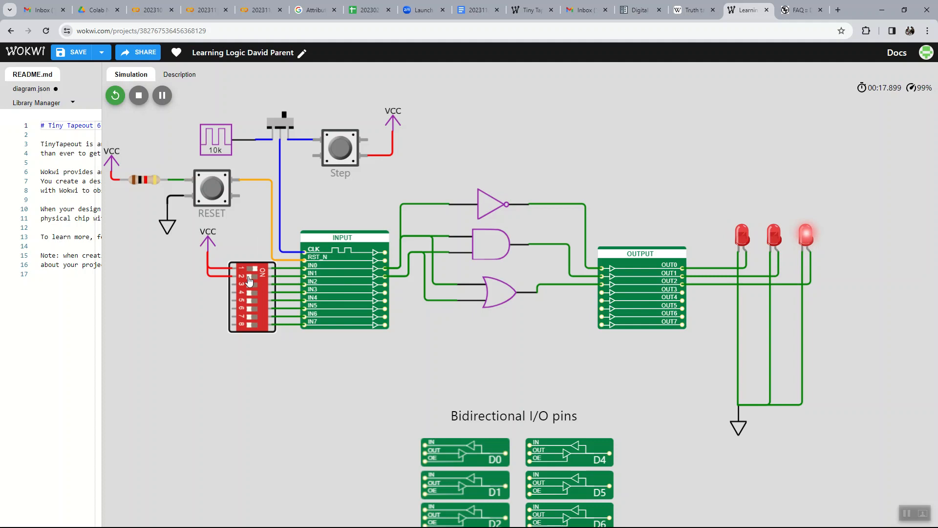
{"action": "left_click", "coordinate": [254, 277]}
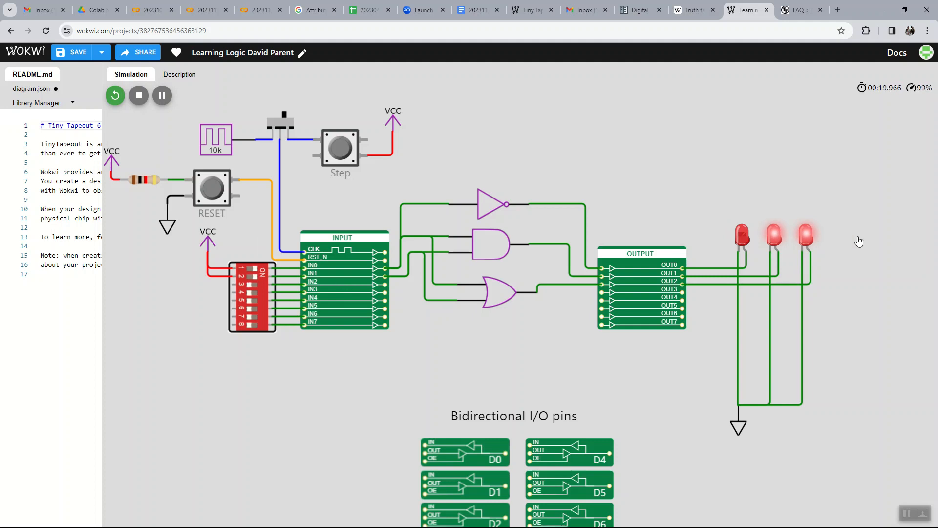